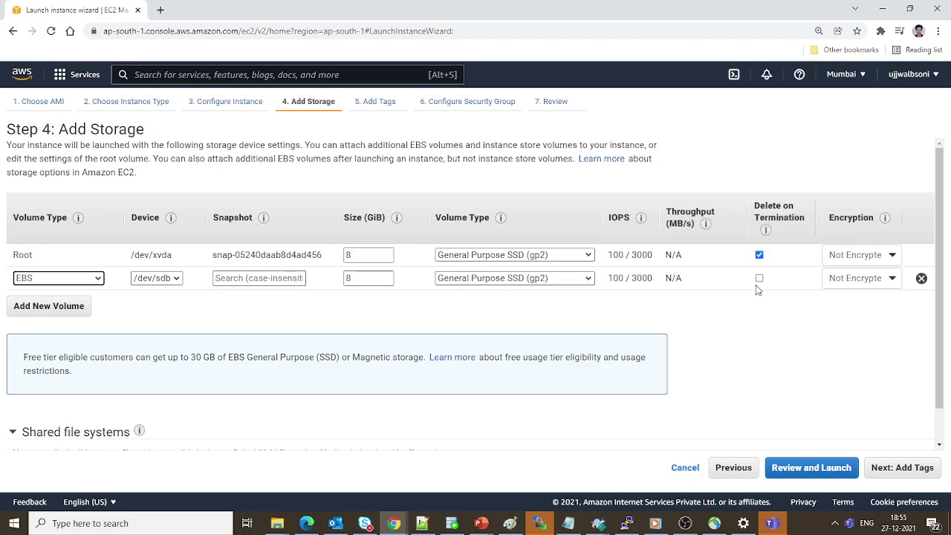
Step: Encrypt the additional EBS volume /dev/sdb with the (default) aws/ebs KMS key
left_click(855, 287)
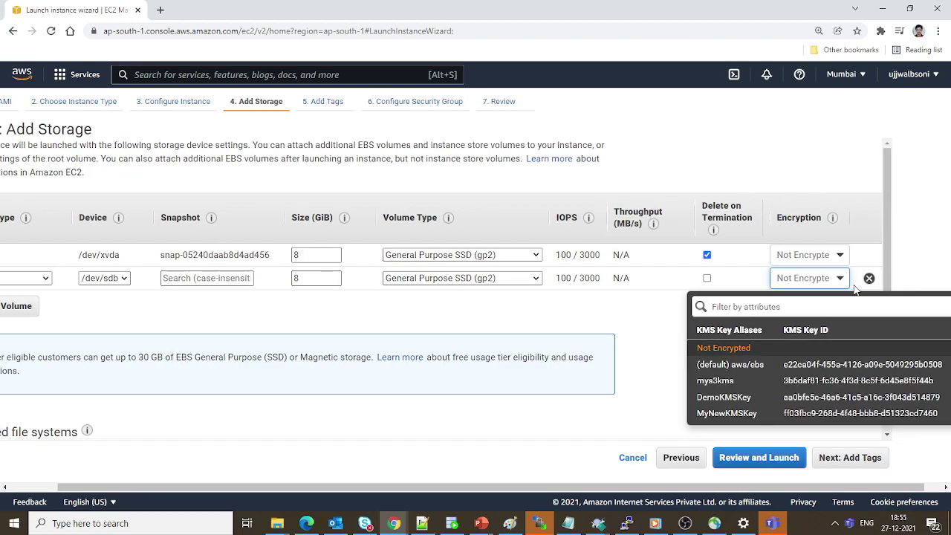
left_click(836, 364)
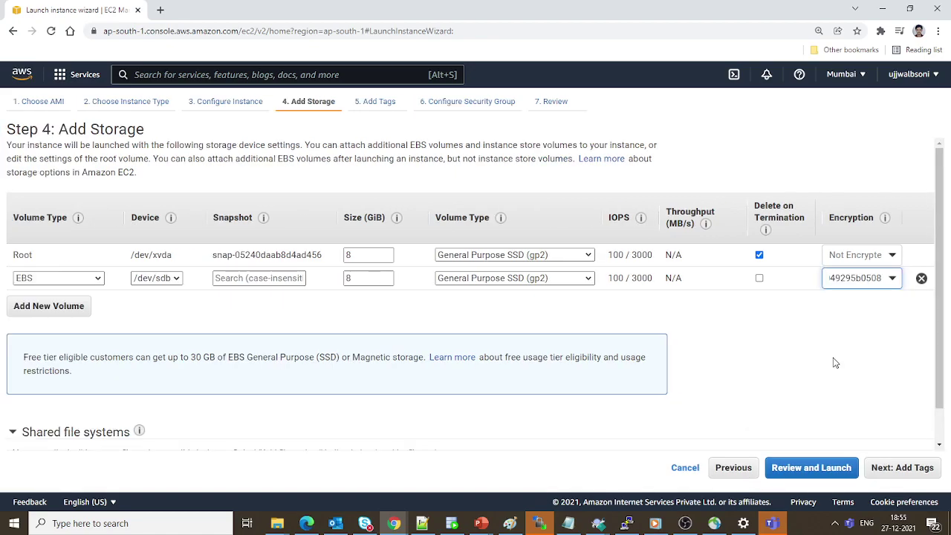
left_click(892, 282)
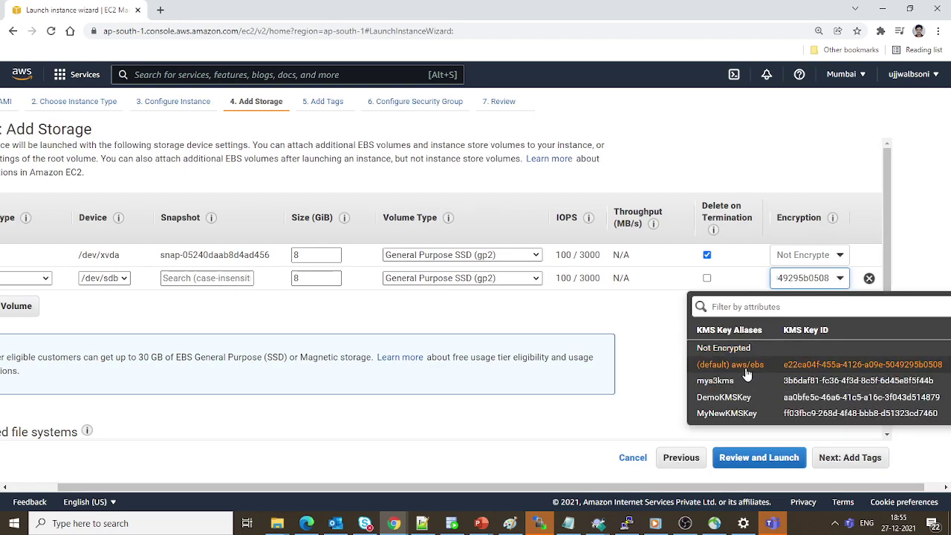
left_click(644, 382)
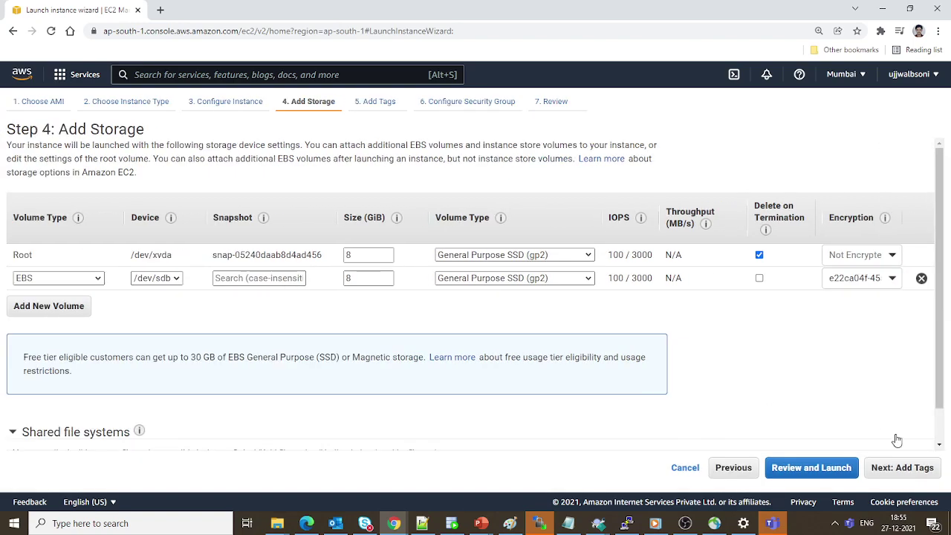
Step: Go to the security group configuration and assign the existing security group launch-wizard-6 to the instance
left_click(906, 467)
left_click(780, 468)
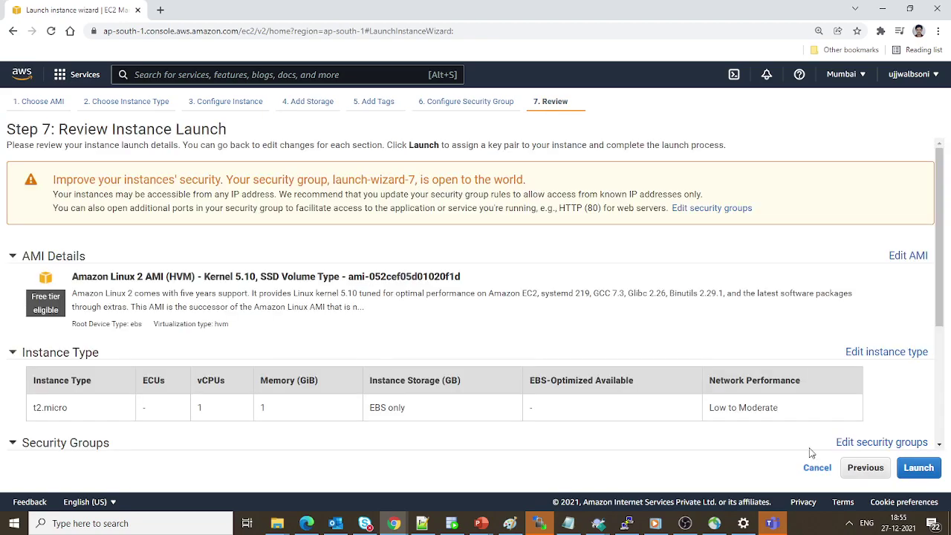
left_click(873, 471)
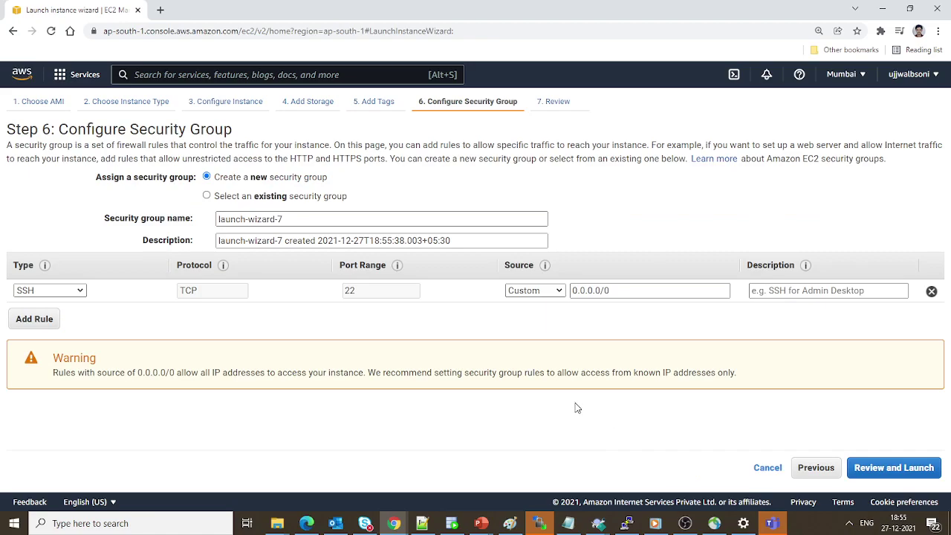
left_click(218, 196)
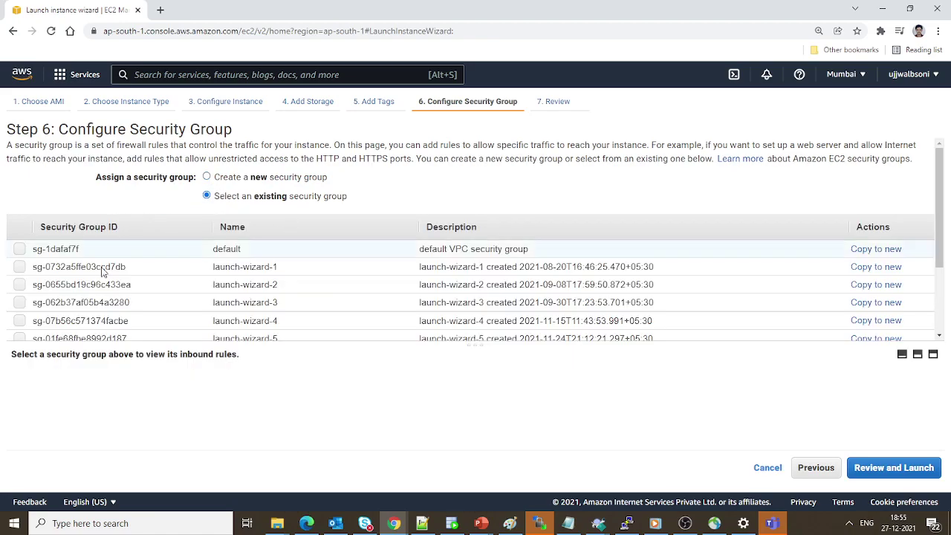
scroll(237, 285, "down", 1)
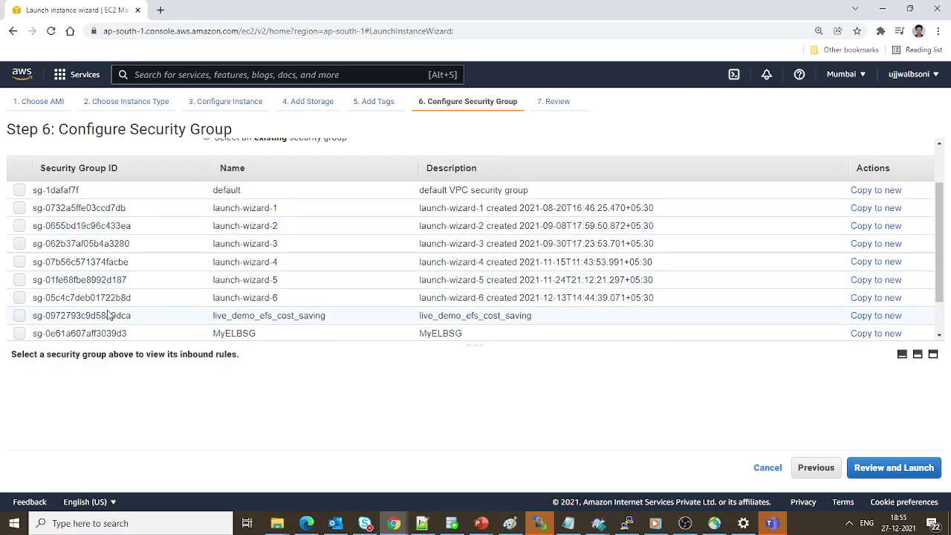
left_click(20, 298)
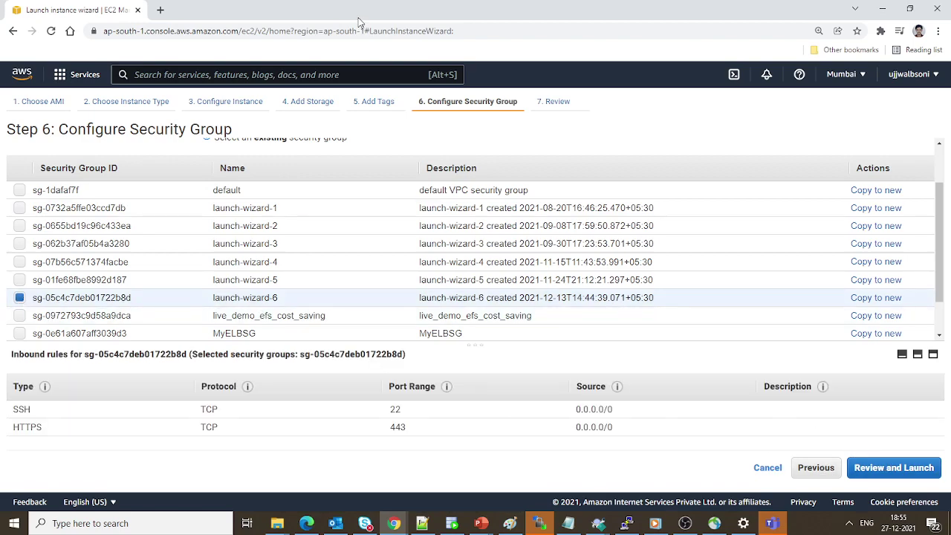
Step: Return to the tags stage of the wizard and add a tag with key AWS_AUTO_SNAPSHOT and value True
left_click(365, 100)
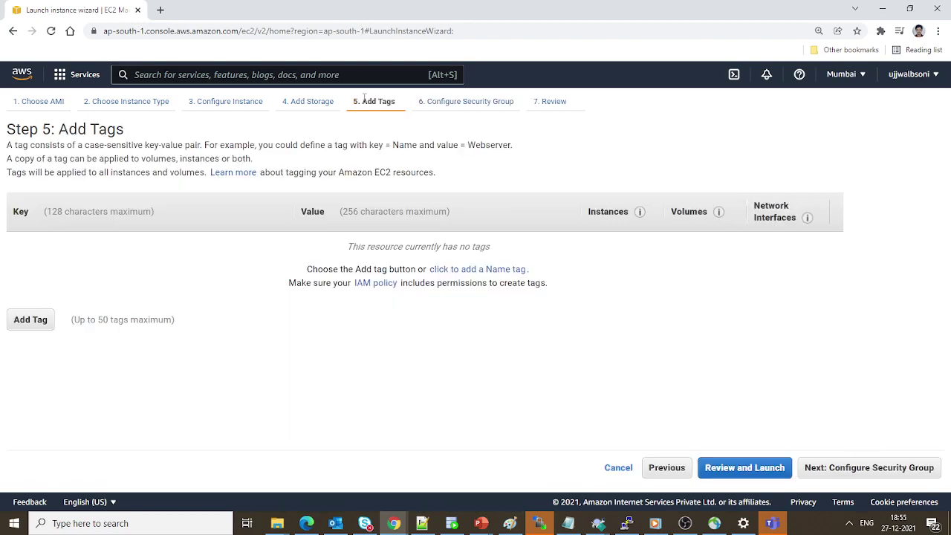
left_click(37, 320)
type("AWS")
left_click(109, 273)
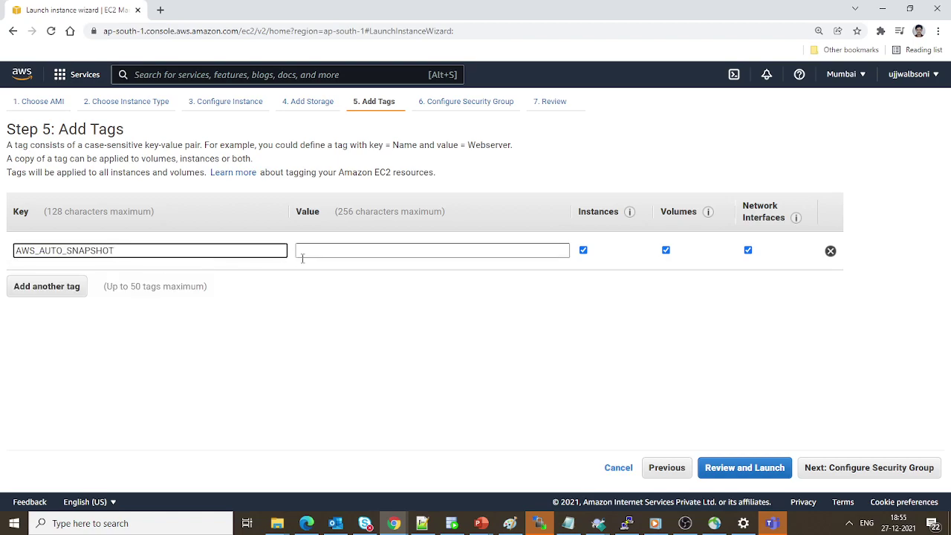
left_click(342, 254)
type("True")
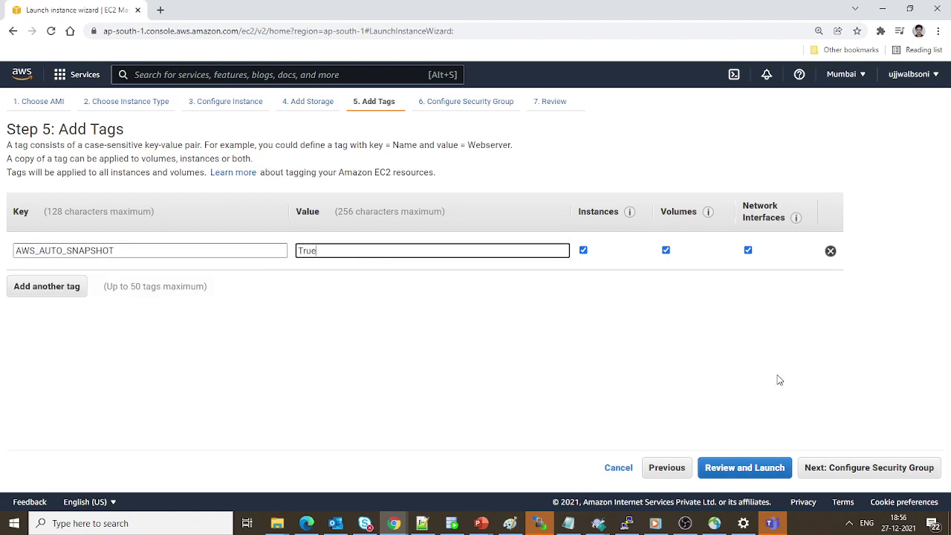
Step: Launch the instance with the existing EFS_INSTANCES key pair, acknowledging access to the private key file, and show the instances list
left_click(870, 470)
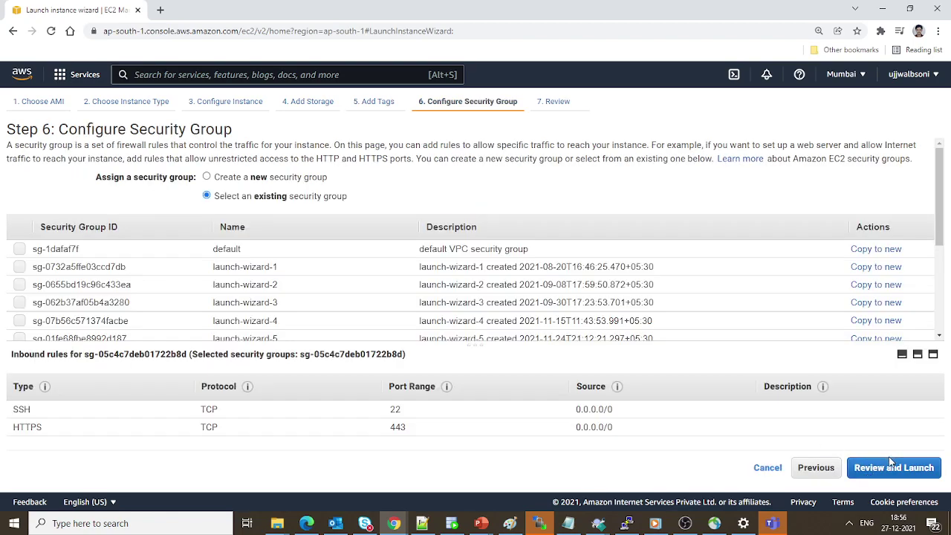
left_click(892, 462)
left_click(913, 467)
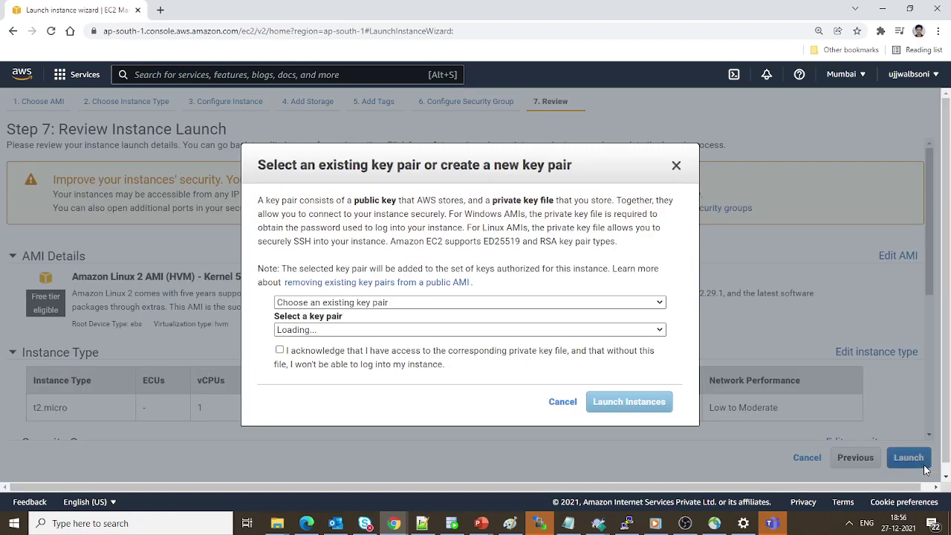
left_click(280, 349)
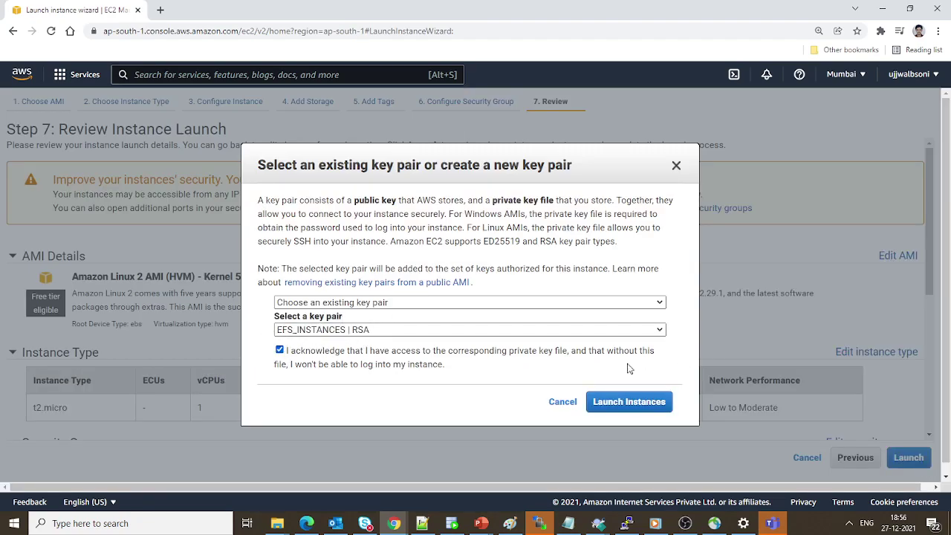
left_click(633, 402)
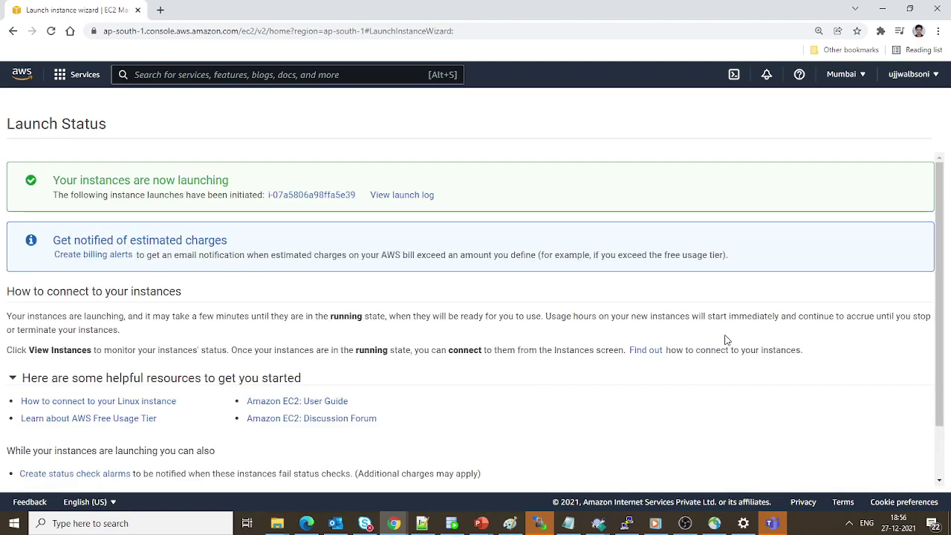
left_click(875, 478)
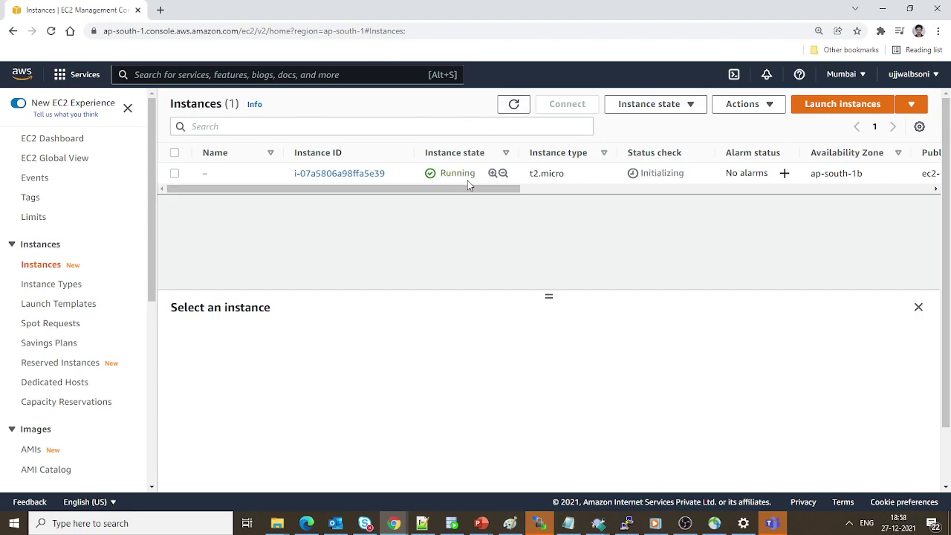
Step: Open the Elastic Block Store Lifecycle Manager and start creating a lifecycle policy of type EBS snapshot policy
left_click_drag(152, 252, 148, 337)
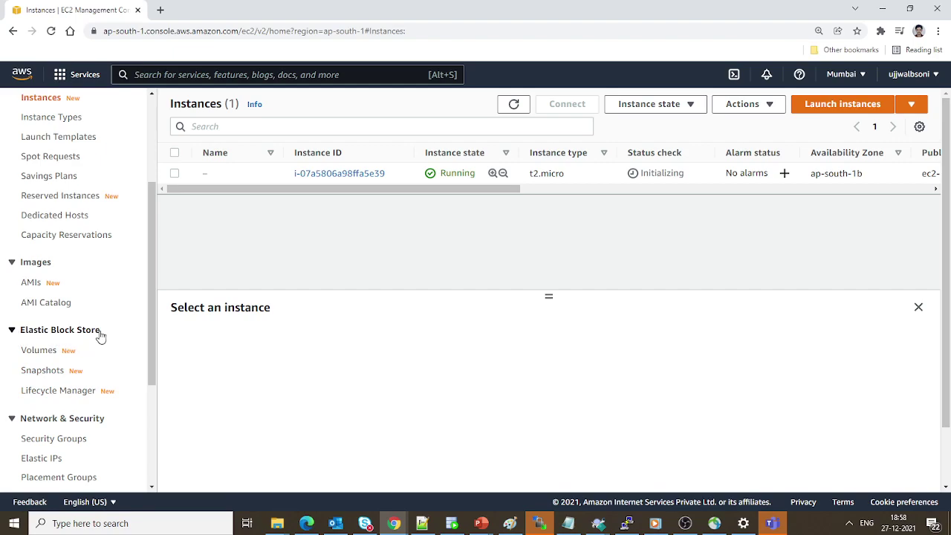
left_click(45, 391)
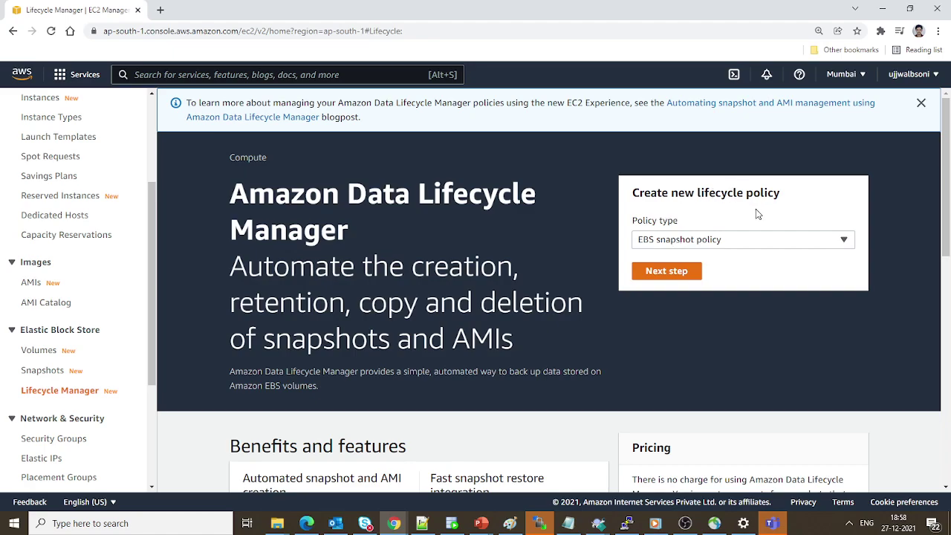
left_click(700, 245)
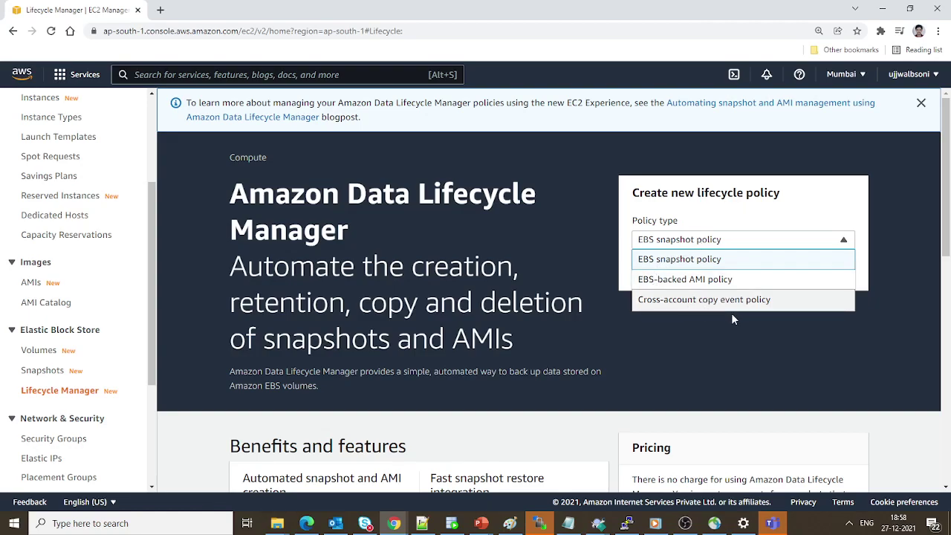
left_click(705, 357)
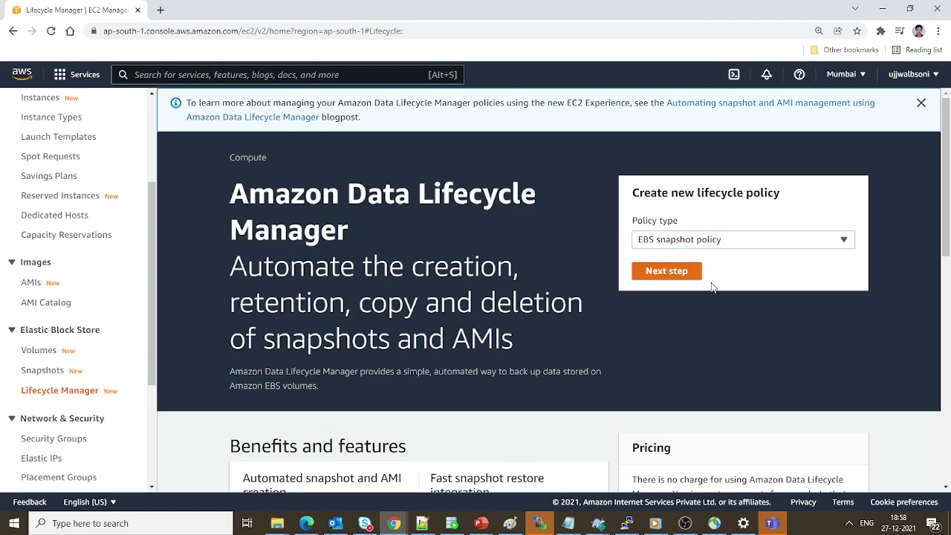
left_click(671, 276)
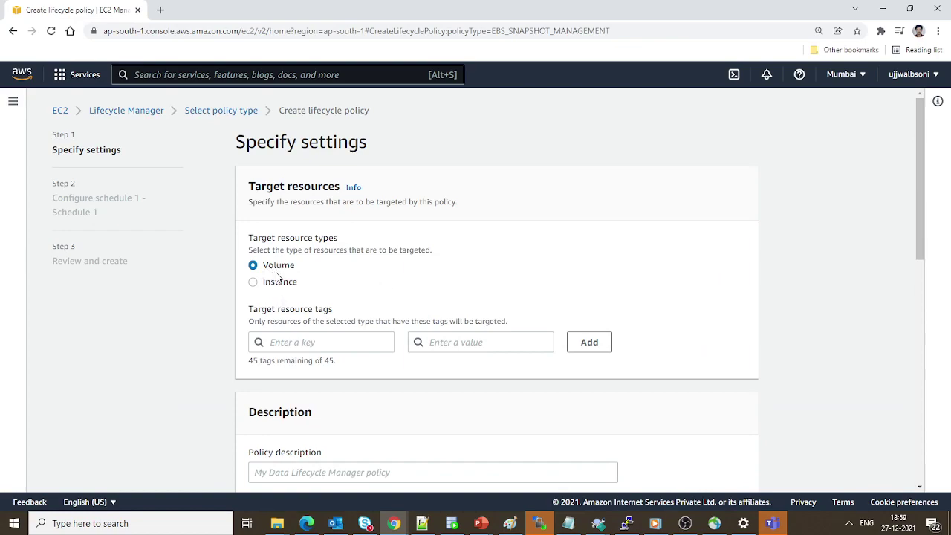
Step: Add the target resource tag AWS_AUTO_SNAPSHOT with value True to the volume policy
left_click(301, 344)
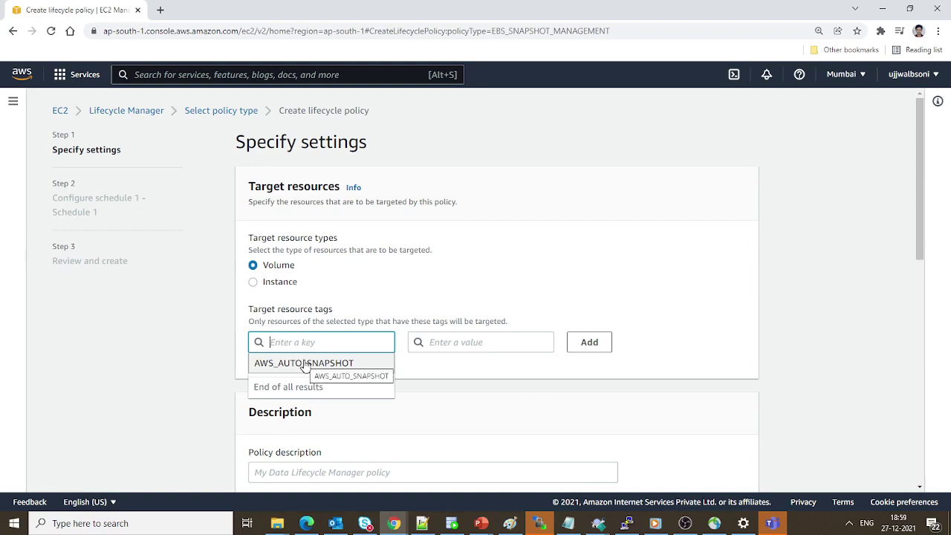
left_click(306, 364)
left_click(455, 345)
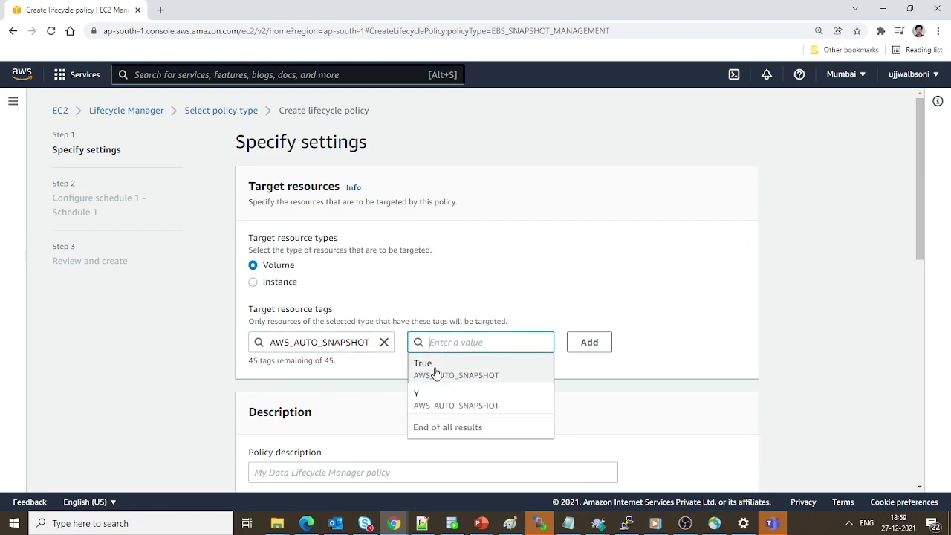
left_click(436, 371)
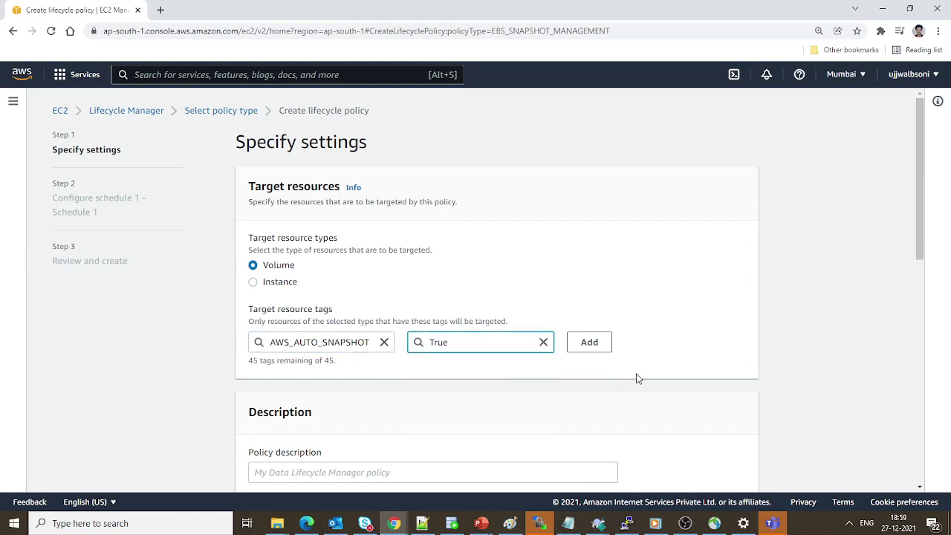
left_click(593, 351)
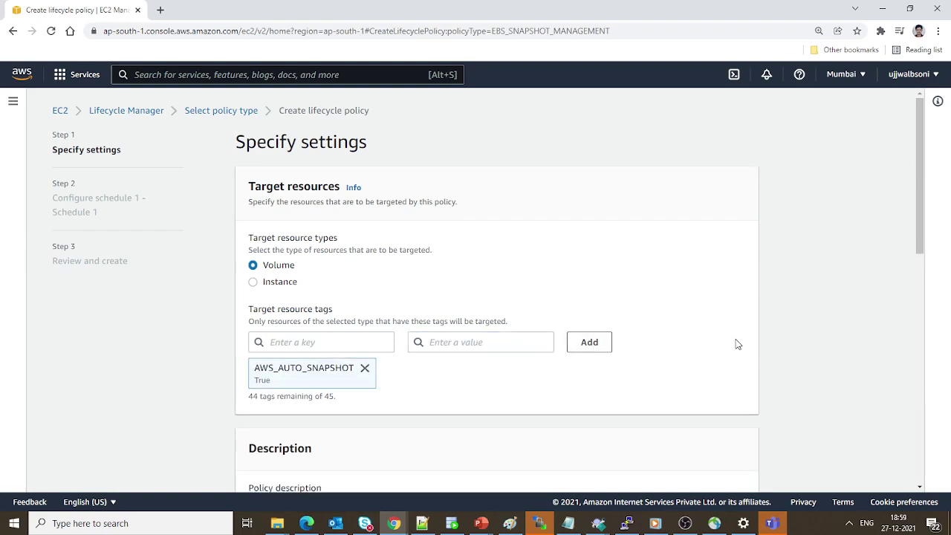
Step: Describe the policy as "Policy to create regular snapshots every hour" and continue to the schedule configuration
scroll(738, 344, "down", 3)
left_click(347, 295)
type("Policy to creat")
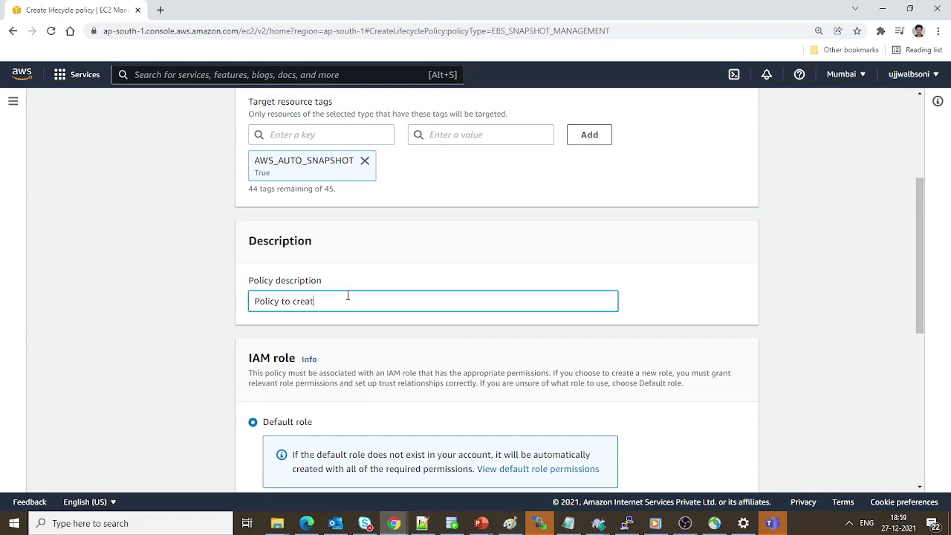
type("e regular snapshots eve")
scroll(348, 296, "down", 4)
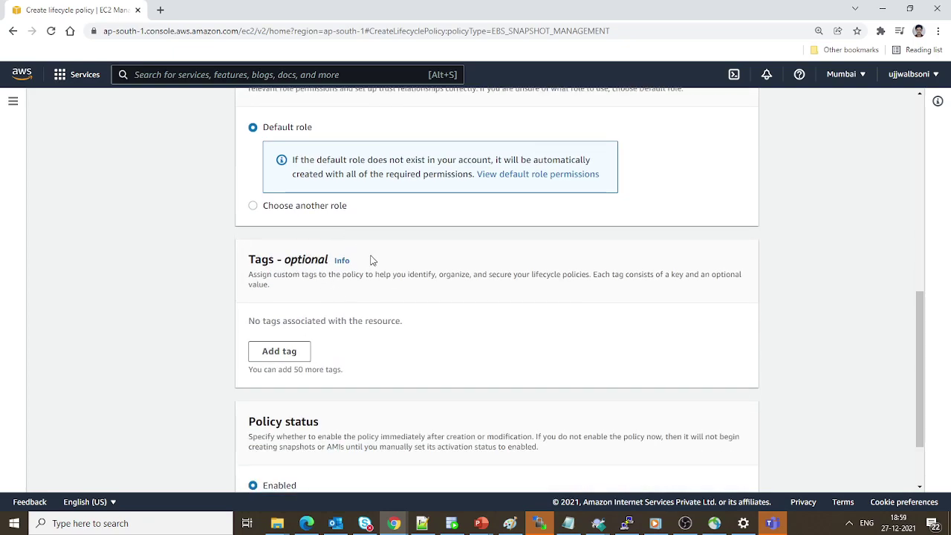
scroll(371, 259, "up", 1)
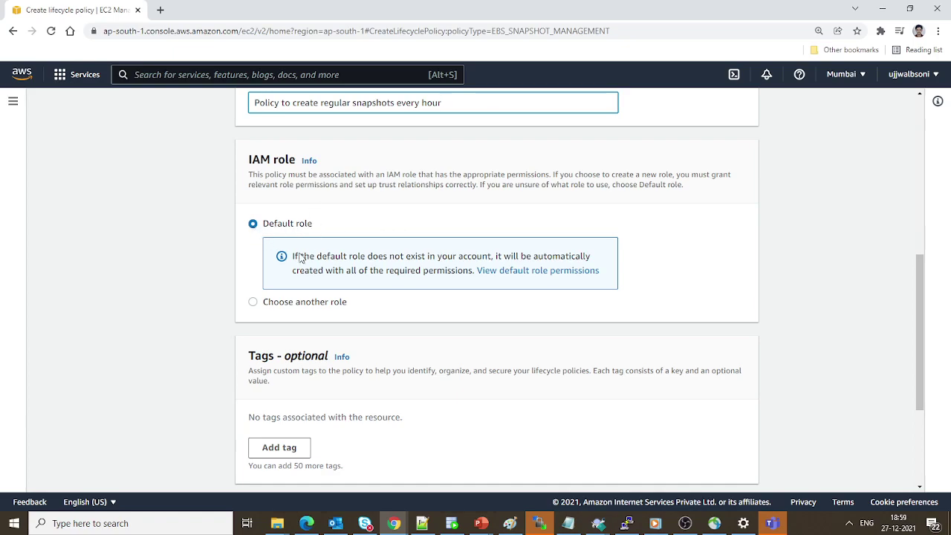
scroll(210, 347, "down", 2)
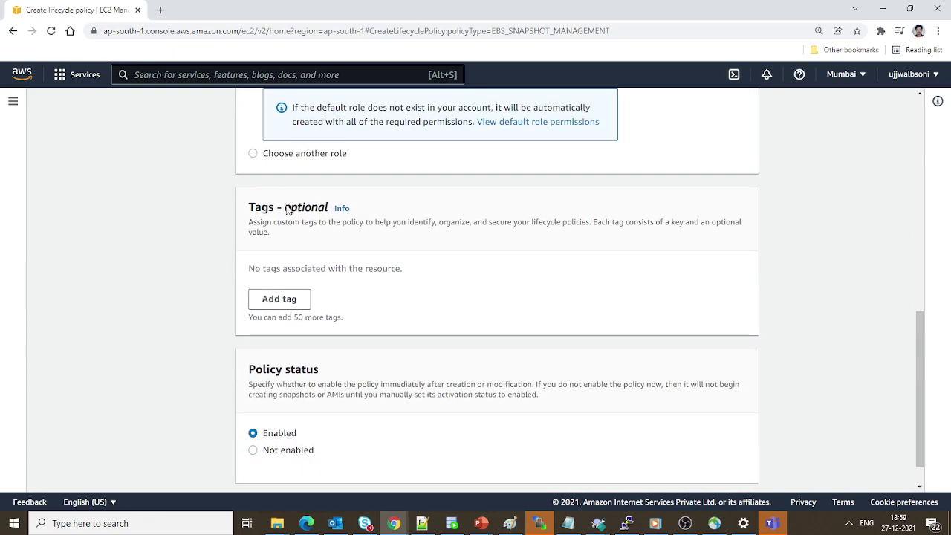
scroll(352, 287, "down", 1)
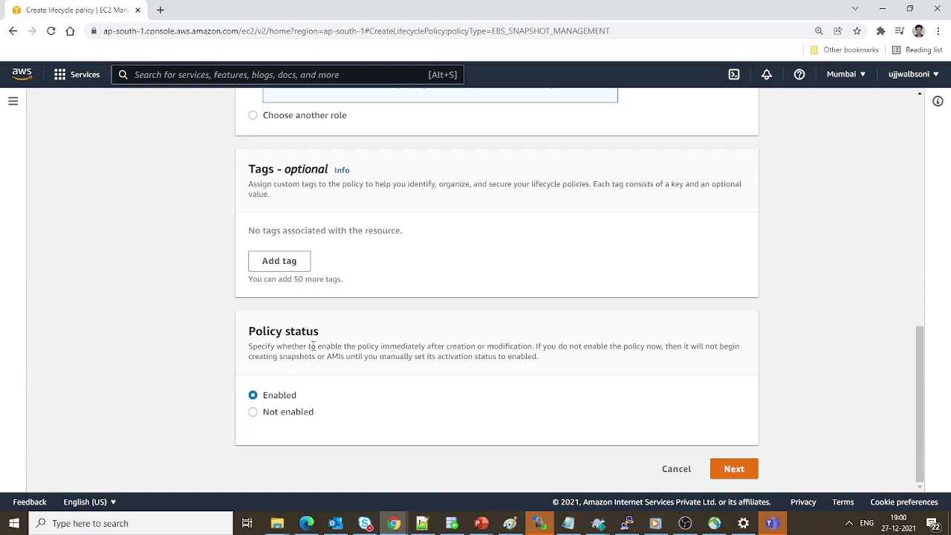
left_click(737, 470)
Step: Name the snapshot schedule "Schedule for Volume Snapshots"
scroll(635, 323, "down", 2)
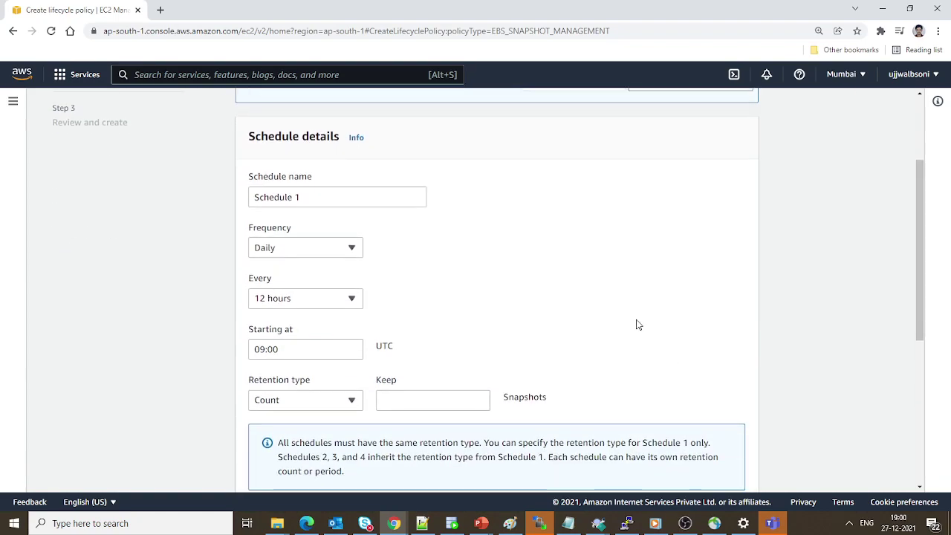
scroll(637, 325, "up", 2)
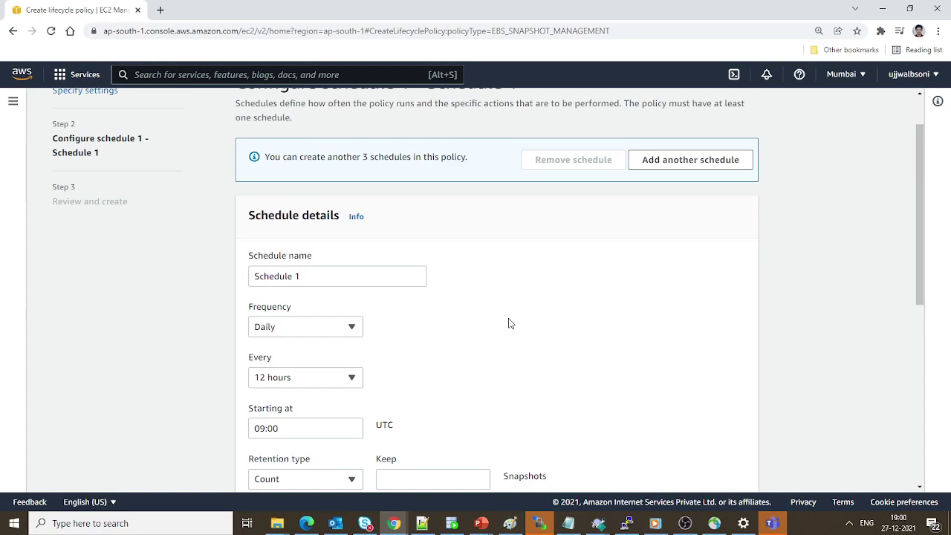
left_click(330, 279)
key("ctrl+a")
type("S")
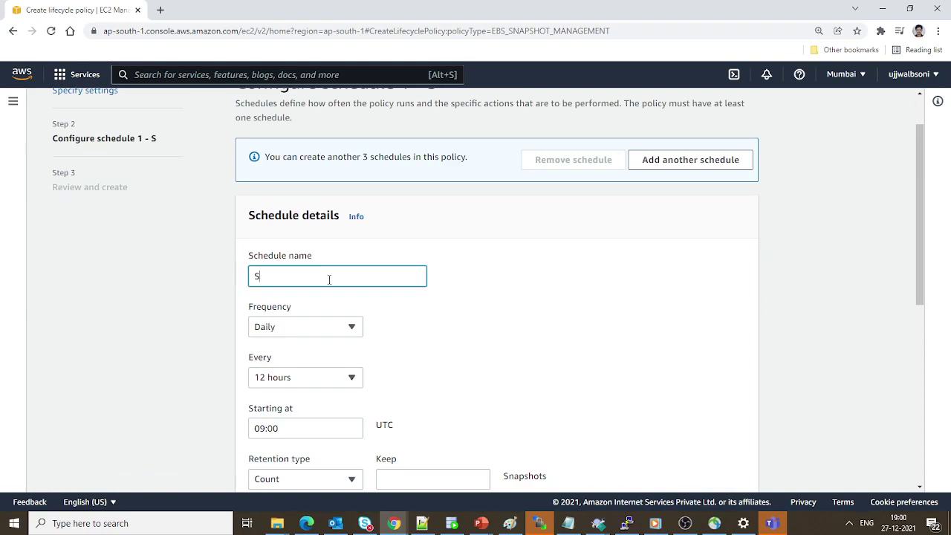
type("chedk")
type("le for")
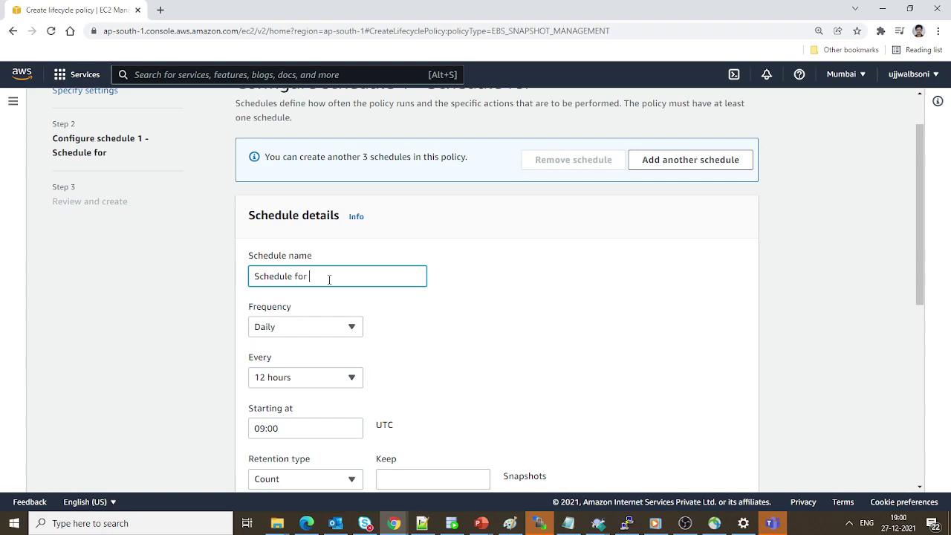
type(" Volume Snapshots")
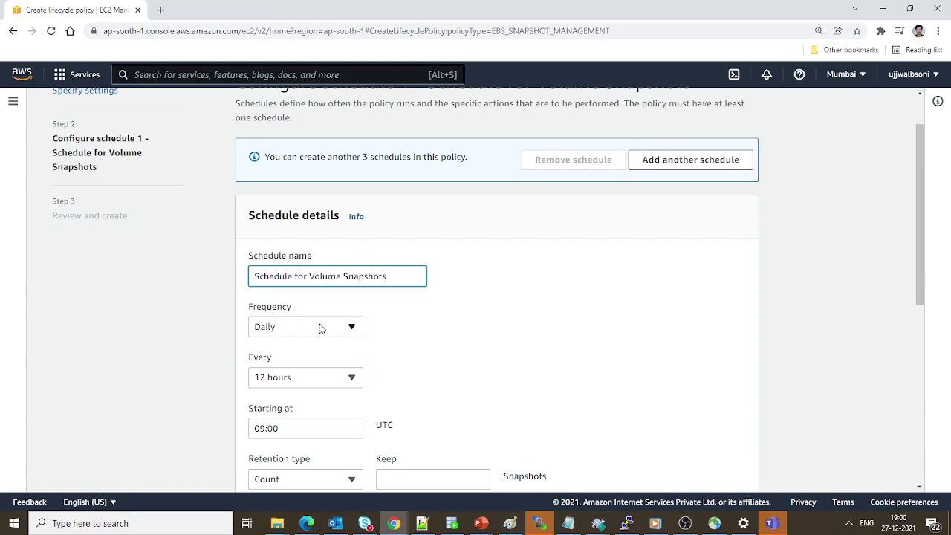
Step: Set the daily schedule's snapshot interval to every 1 hour
scroll(346, 331, "down", 2)
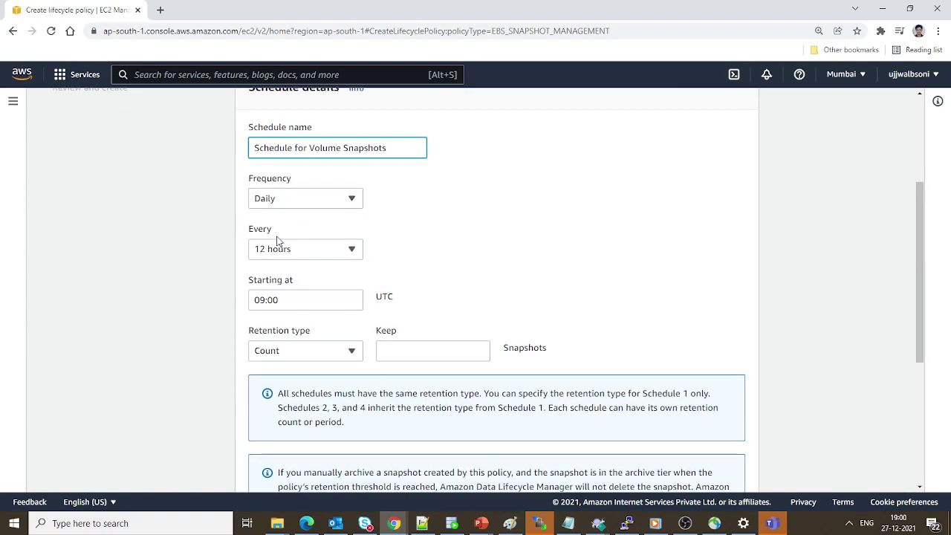
left_click(330, 251)
left_click(269, 291)
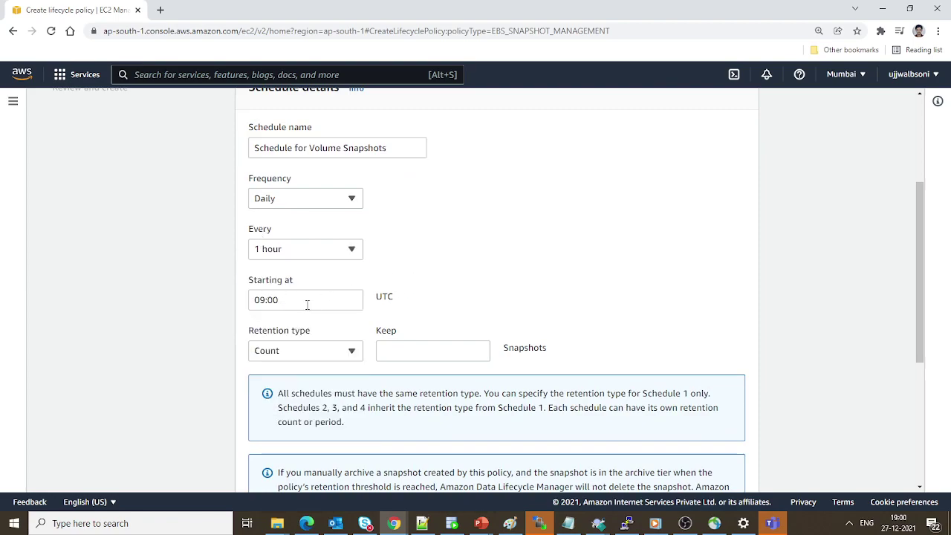
Step: Set the schedule's starting time to 13:35 UTC
double_click(384, 296)
left_click(263, 301)
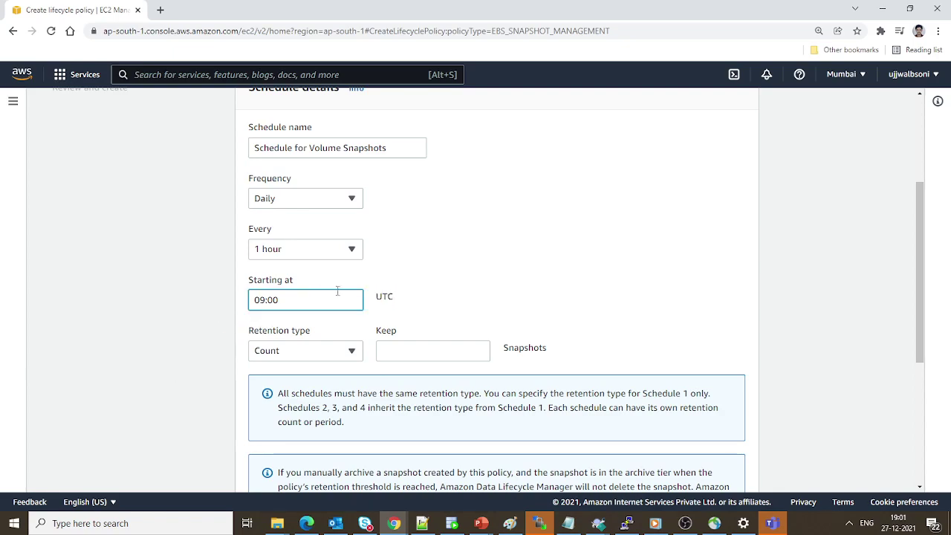
key("Delete")
type("13")
key("Delete")
key("Delete")
type("35")
Step: Set the count-based retention to keep 6 snapshots
scroll(505, 310, "down", 3)
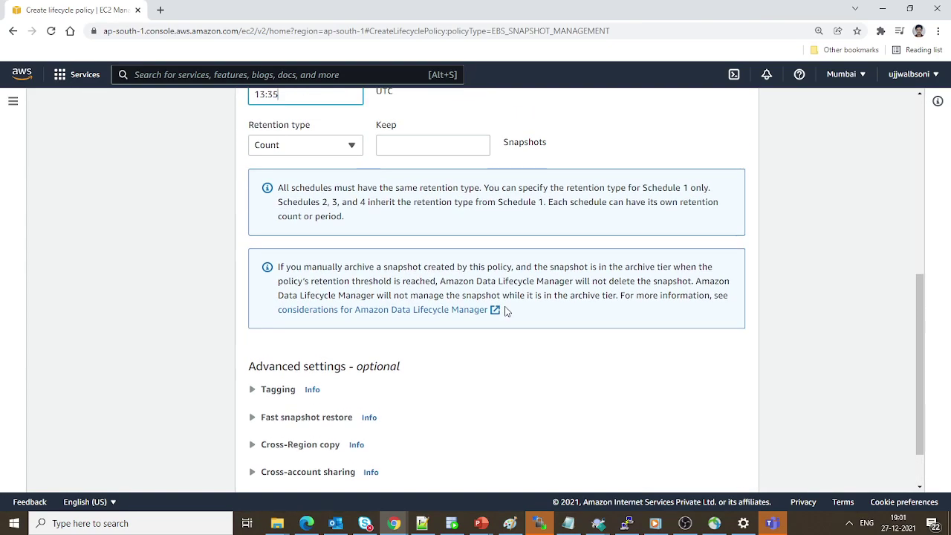
scroll(505, 311, "up", 1)
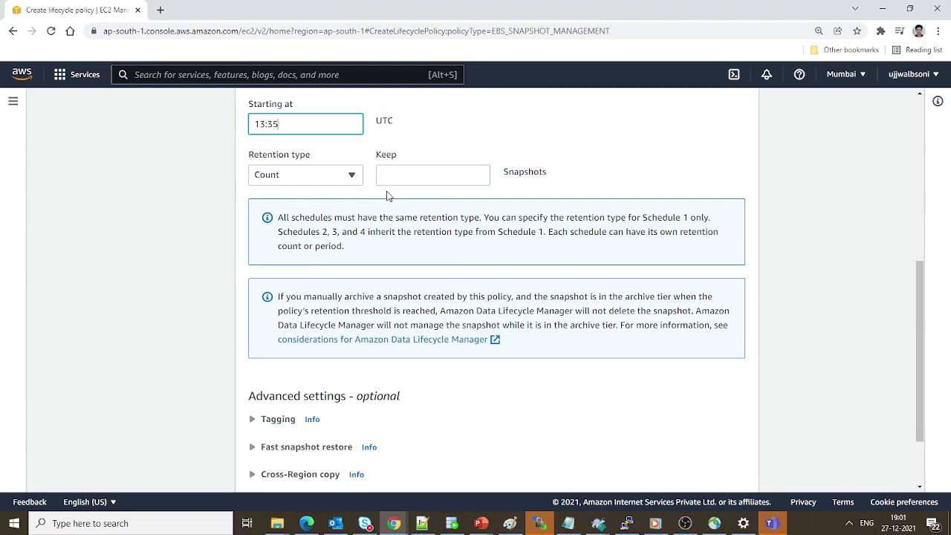
left_click(410, 180)
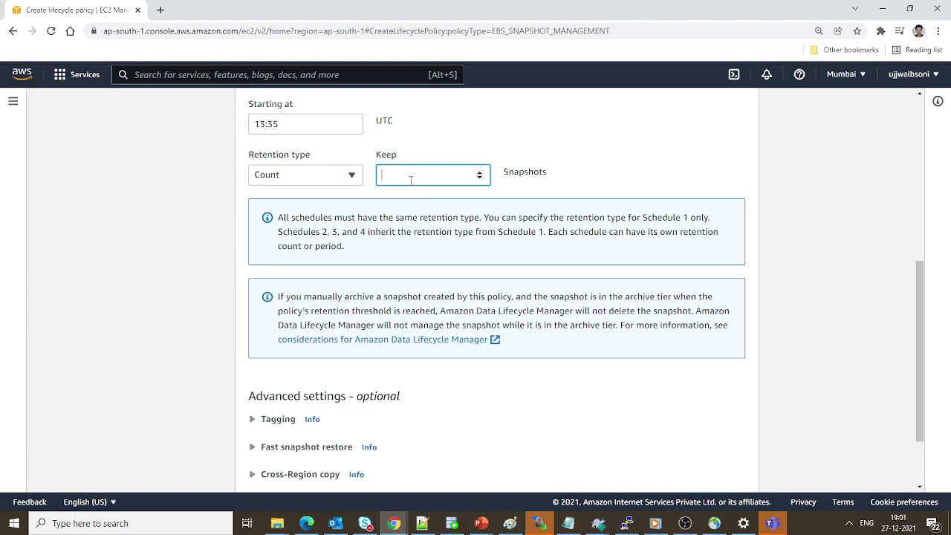
type("10")
Step: Expand the schedule's advanced tagging settings and have created snapshots copy tags from their source
scroll(411, 181, "down", 3)
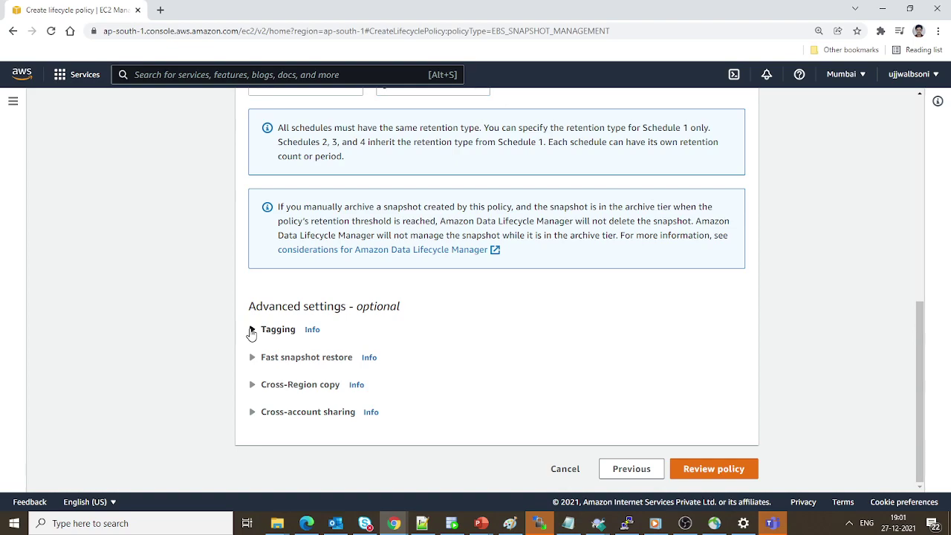
left_click(252, 331)
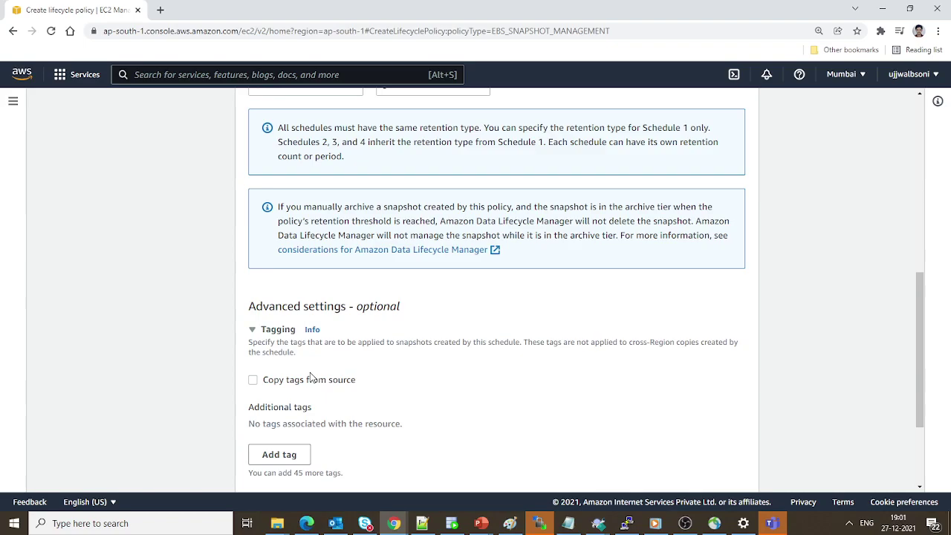
scroll(312, 378, "up", 7)
scroll(312, 378, "down", 6)
scroll(312, 378, "down", 1)
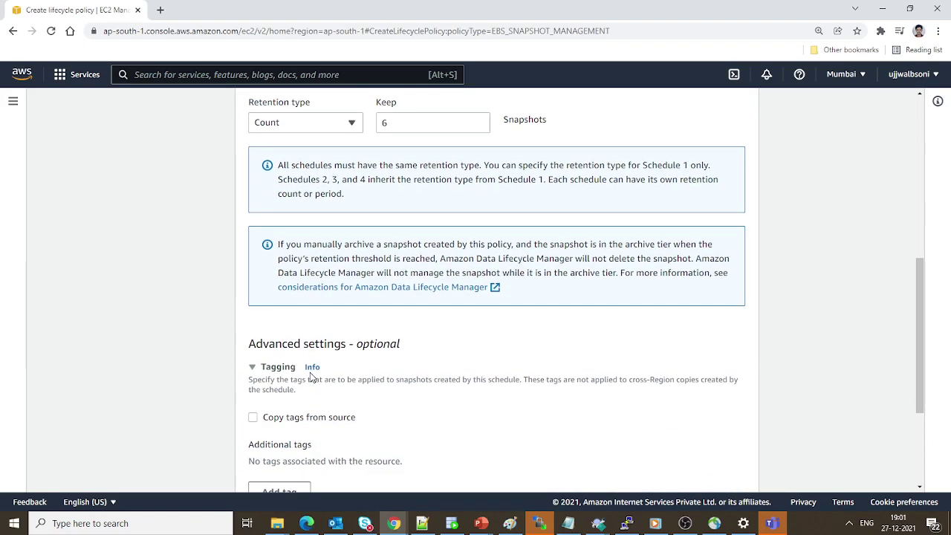
left_click(253, 419)
Step: Expand the fast snapshot restore and cross-Region copy settings, and enable cross-Region copy for the schedule
scroll(389, 367, "down", 3)
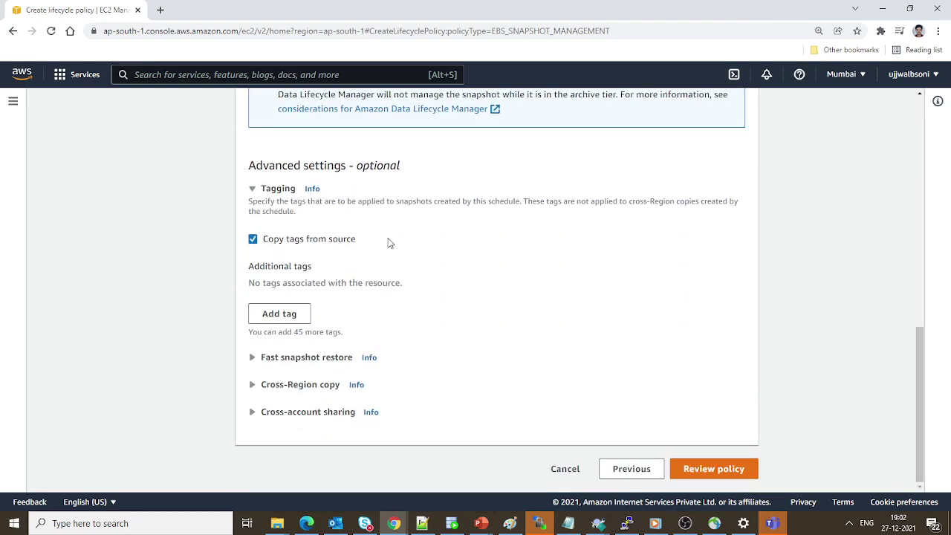
left_click(252, 358)
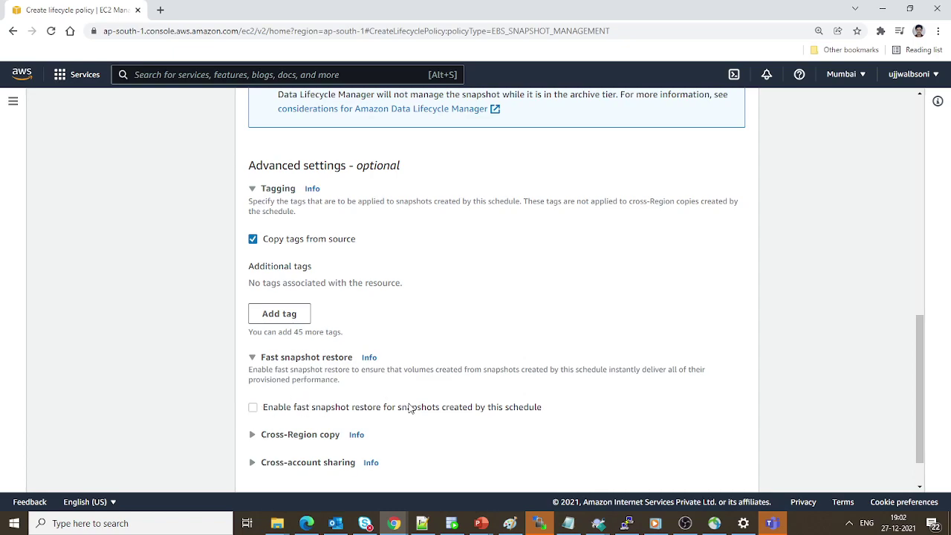
left_click(253, 435)
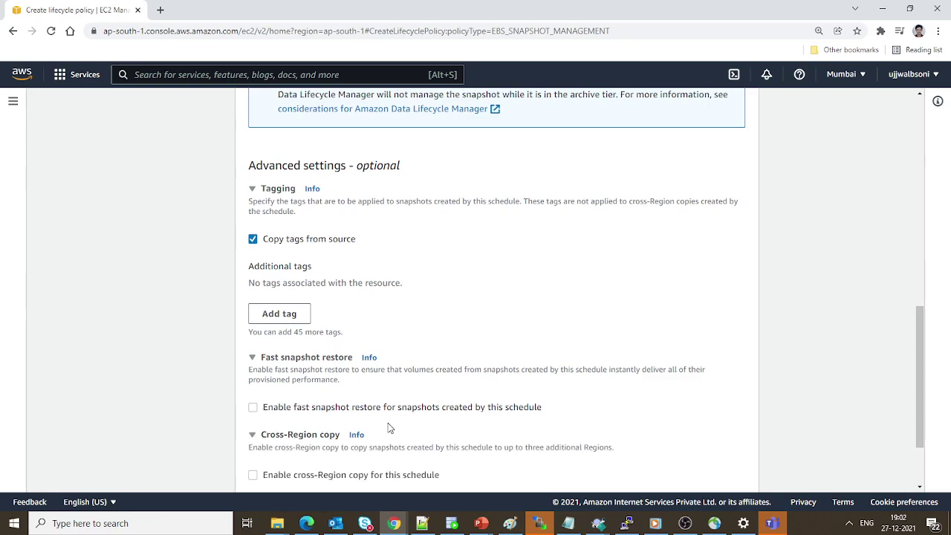
scroll(440, 442, "down", 2)
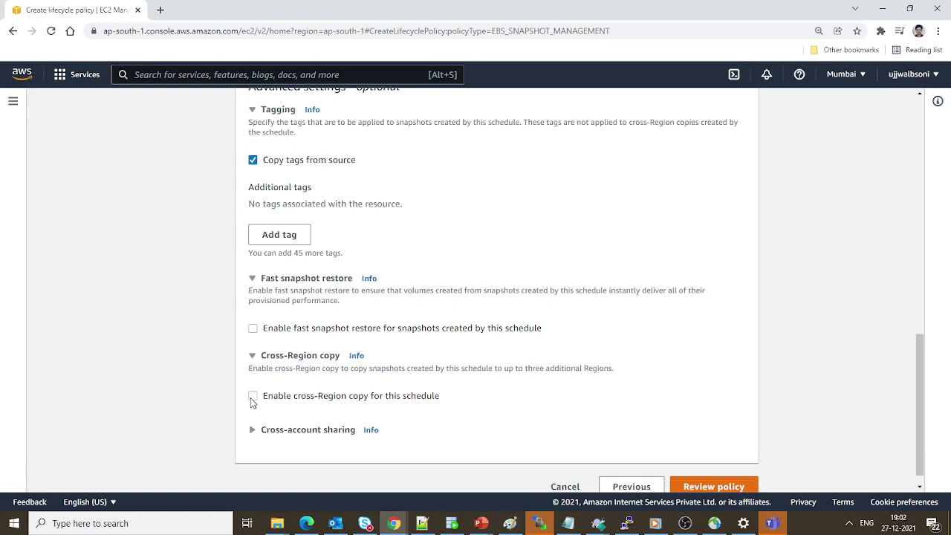
left_click(252, 399)
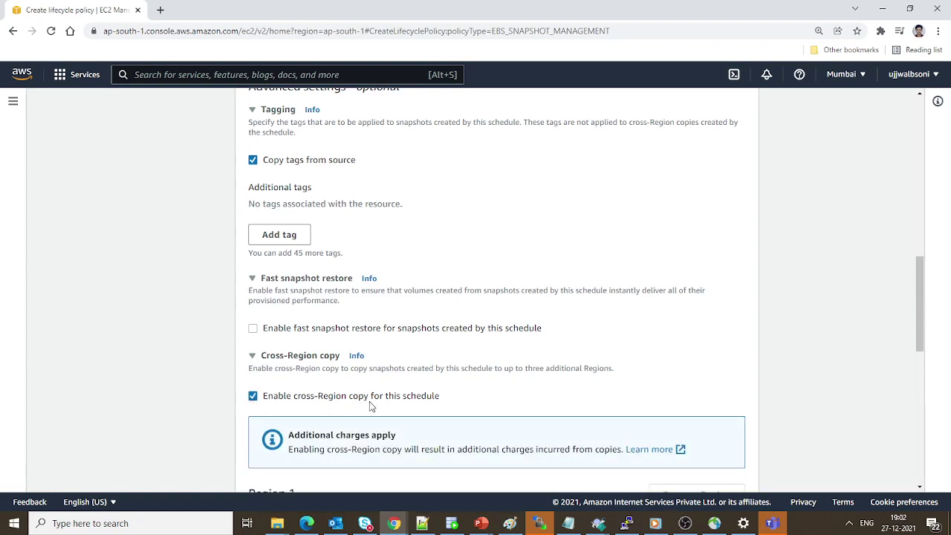
Step: Set us-east-1 as the target Region for the cross-Region snapshot copies
scroll(371, 404, "down", 2)
scroll(370, 405, "down", 1)
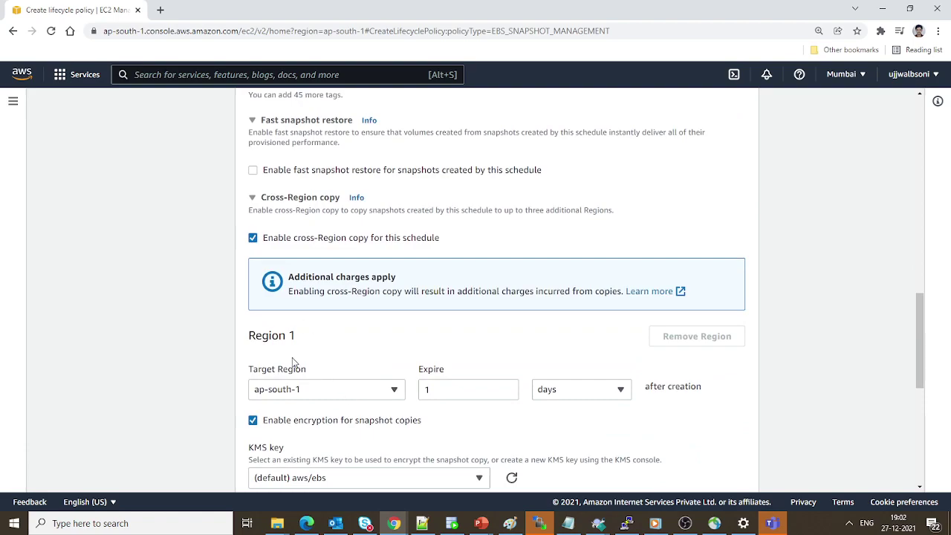
left_click(331, 391)
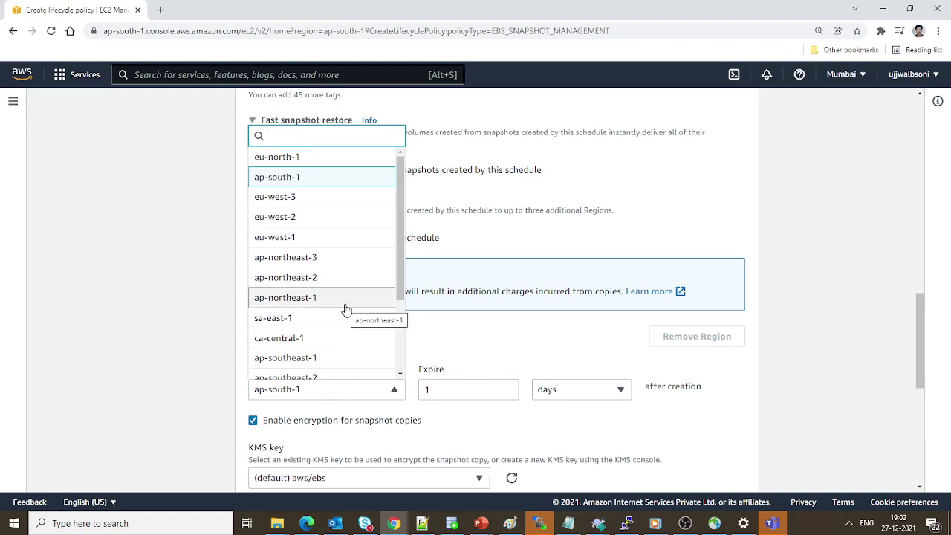
scroll(346, 309, "down", 3)
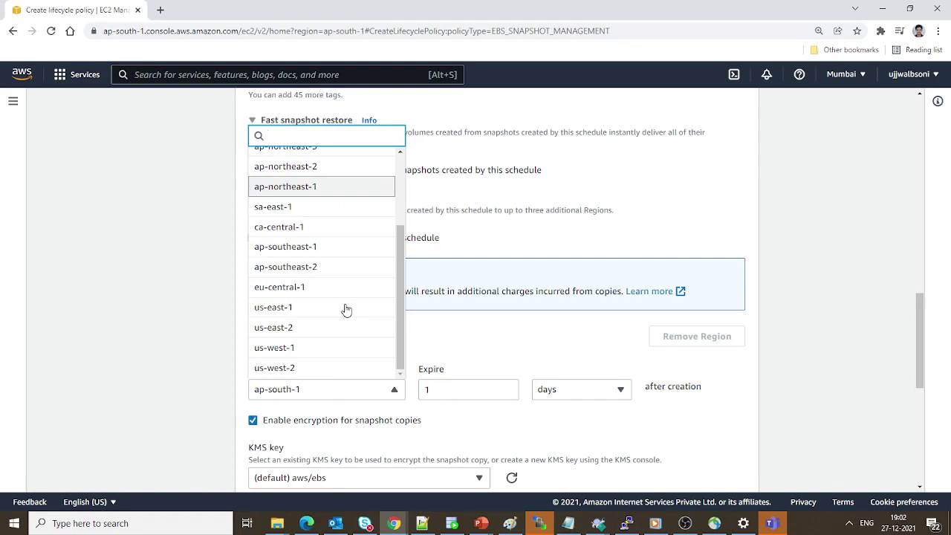
left_click(302, 309)
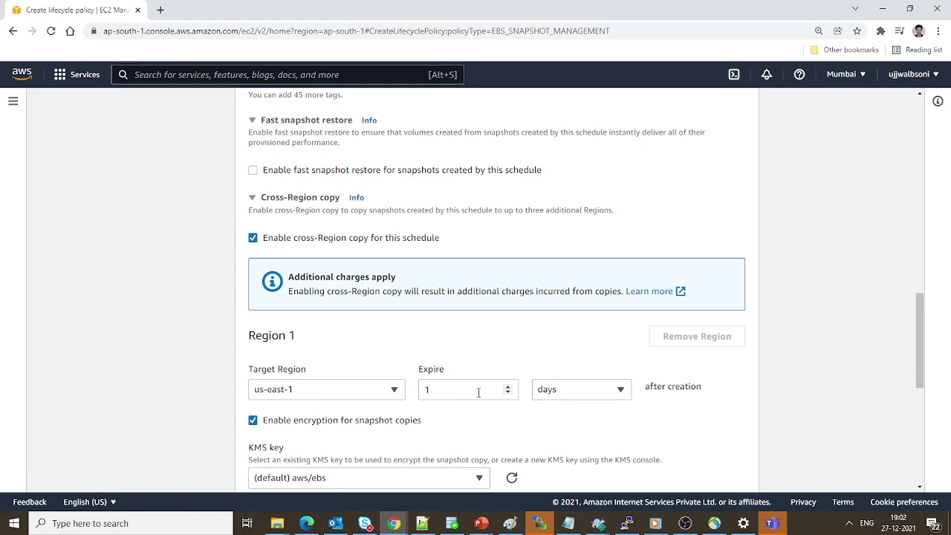
Step: Examine the KMS key choices, key details and tag-copy option for the encrypted Region 1 snapshot copies
scroll(479, 392, "down", 1)
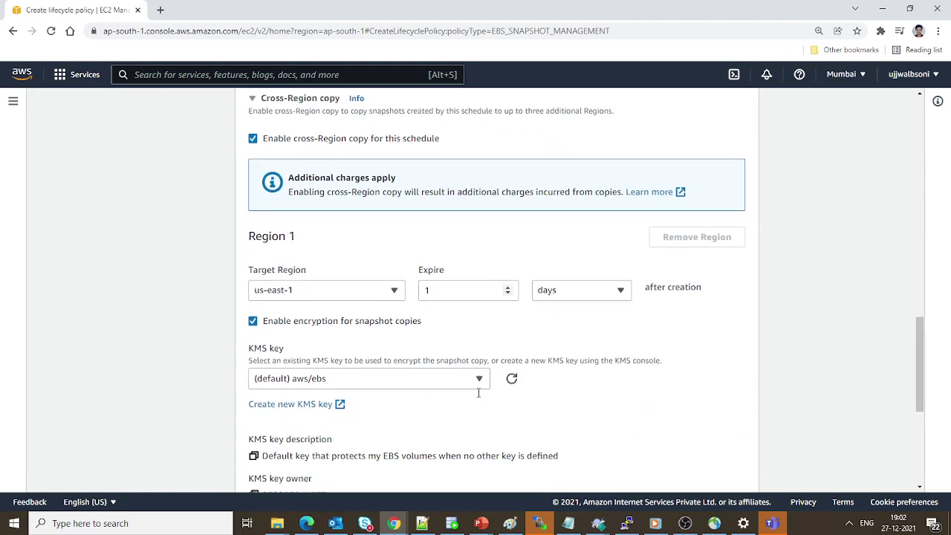
left_click(327, 382)
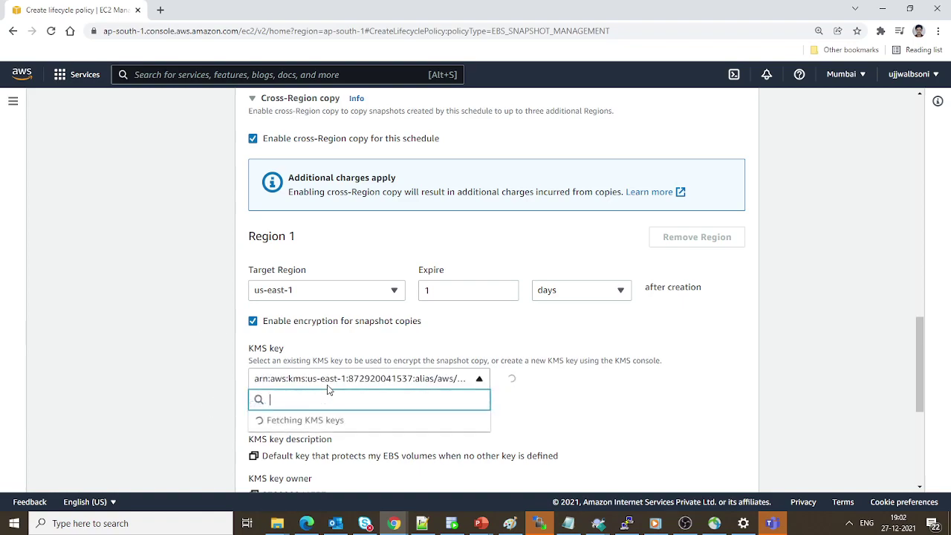
left_click(156, 388)
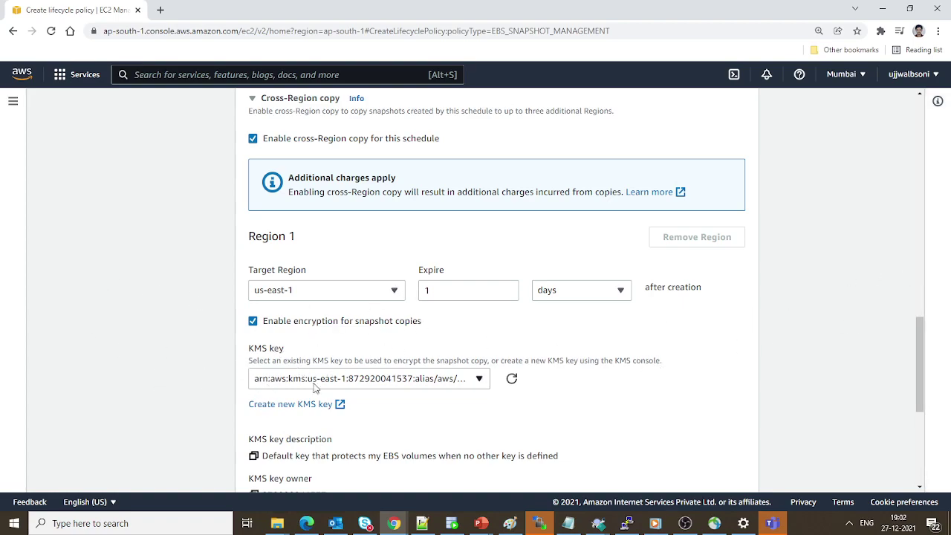
scroll(562, 374, "down", 3)
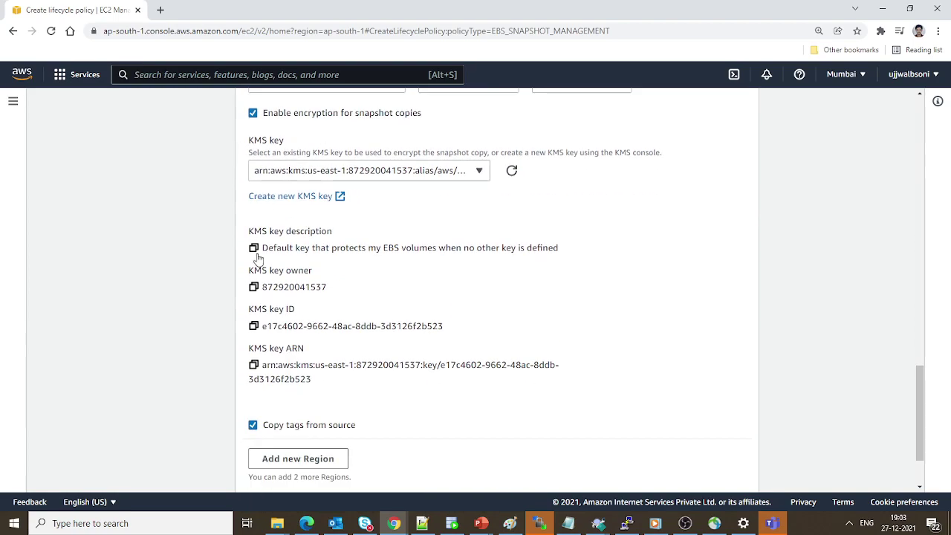
scroll(254, 255, "down", 2)
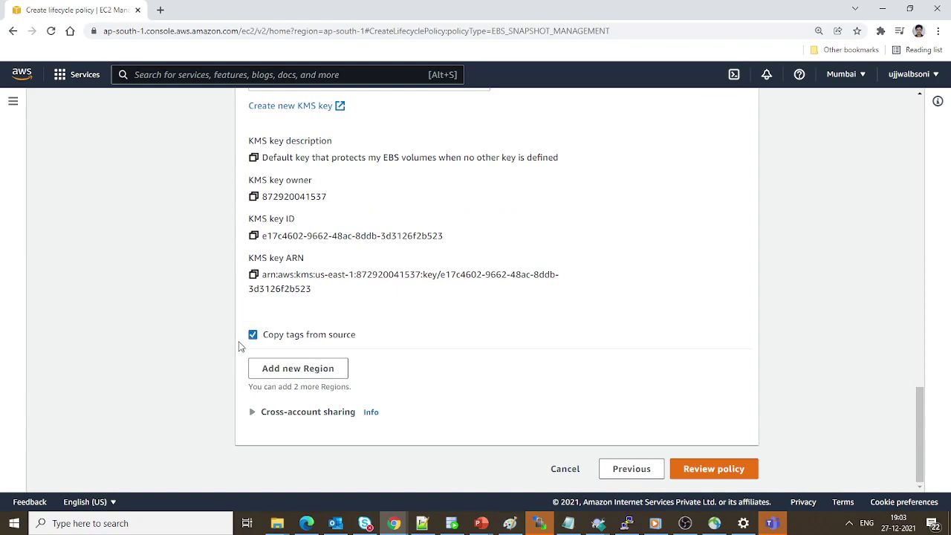
scroll(299, 322, "up", 4)
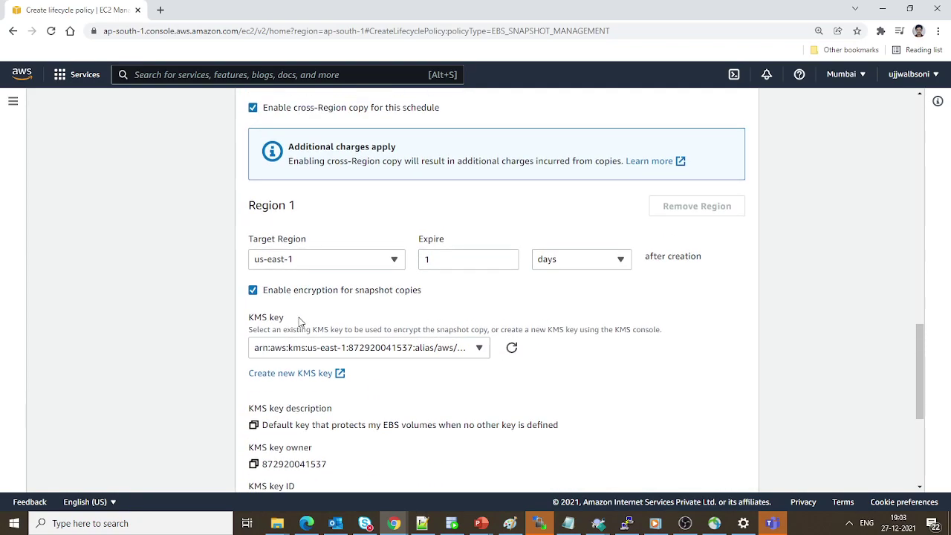
scroll(347, 240, "down", 4)
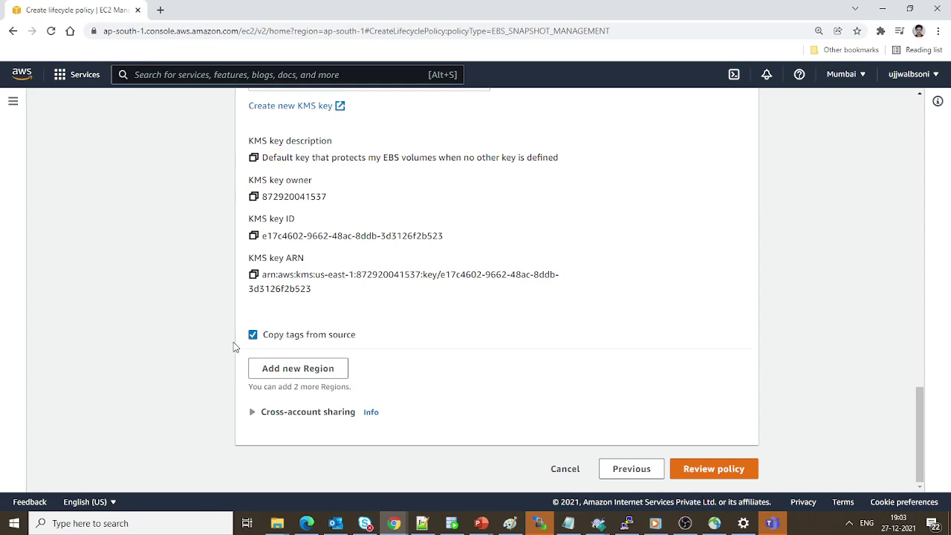
Step: Try enabling cross-account sharing for the schedule, look over its sharing accounts options, and disable it again
left_click(252, 413)
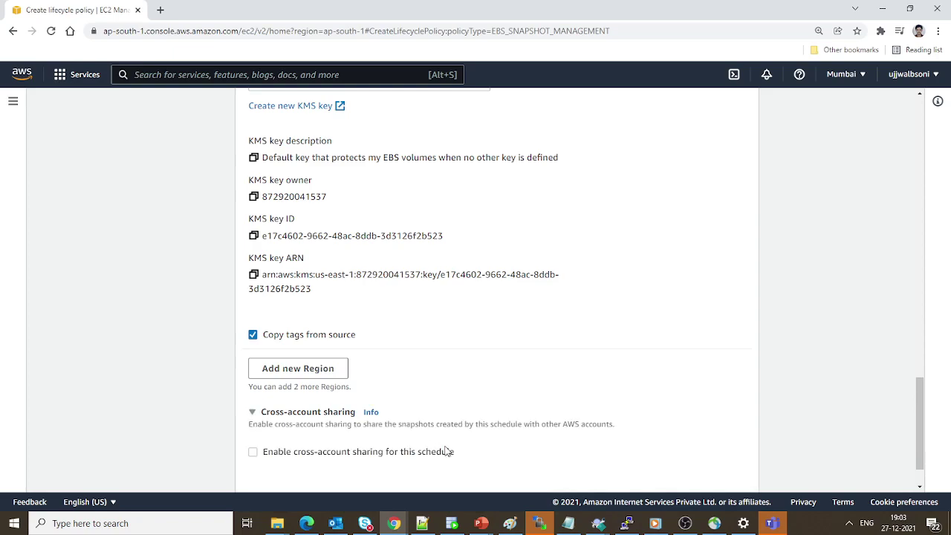
scroll(431, 450, "down", 1)
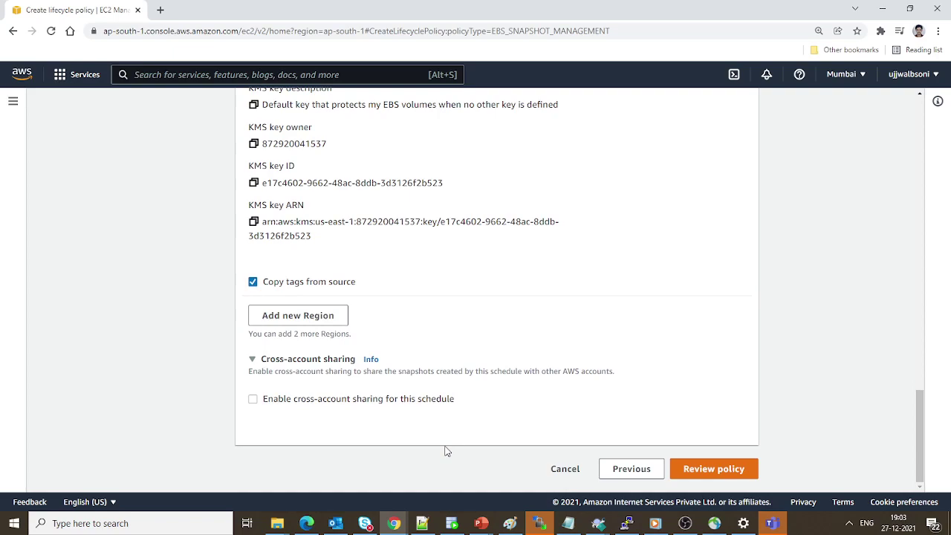
left_click(254, 400)
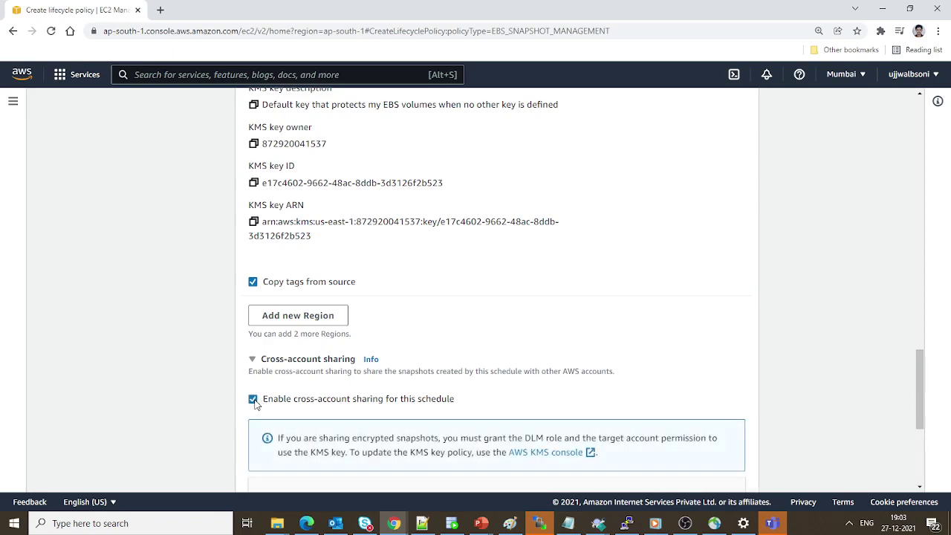
scroll(414, 421, "down", 4)
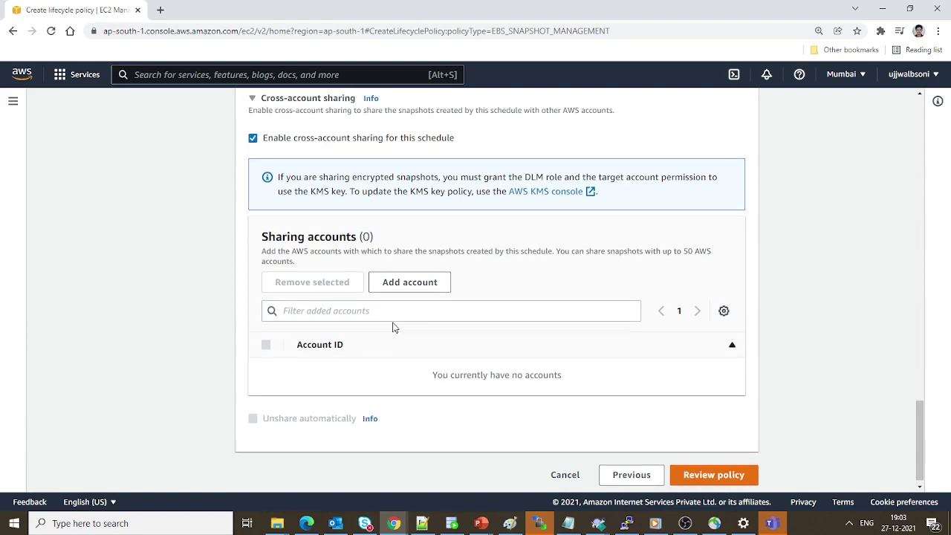
scroll(394, 327, "up", 1)
left_click(253, 211)
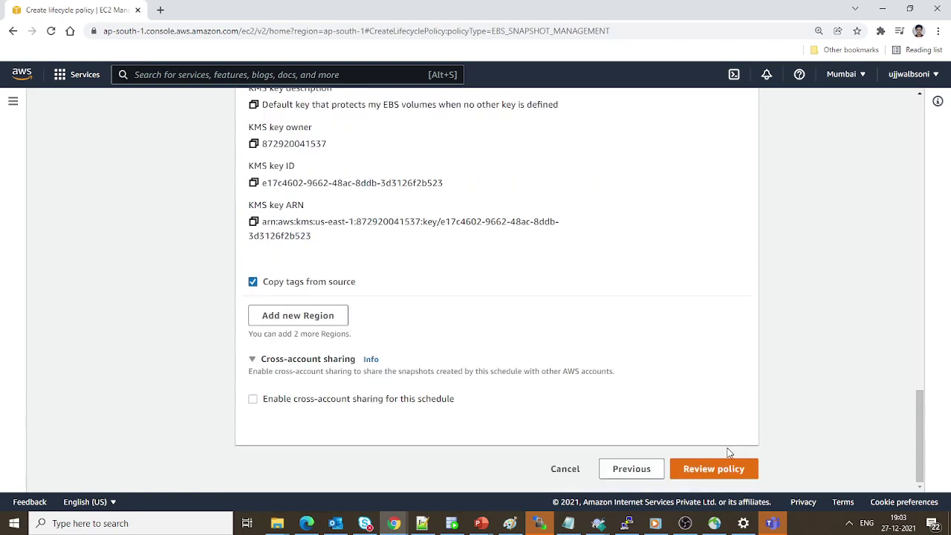
Step: Proceed to the policy review and check the policy settings, schedule frequency, retention, tagging and cross-Region copy details
left_click(714, 472)
scroll(755, 413, "down", 3)
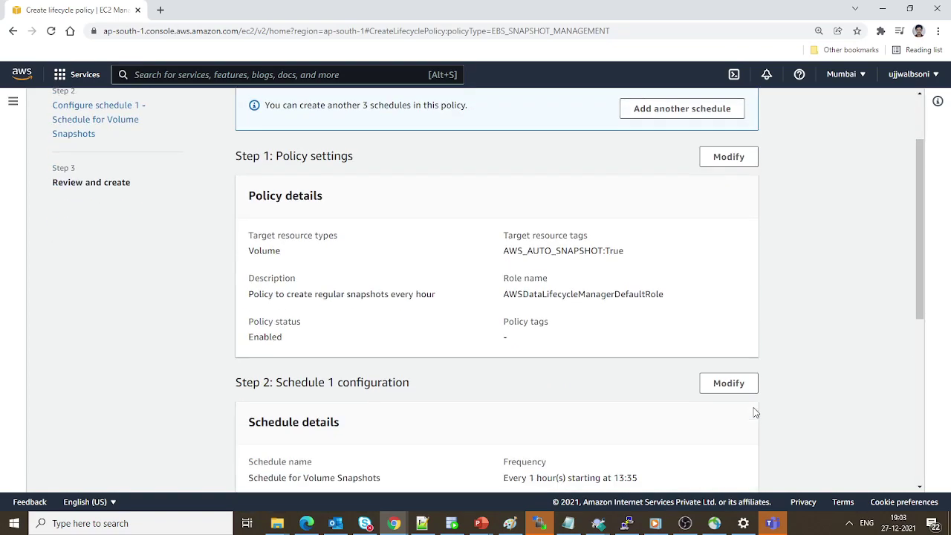
scroll(755, 412, "down", 5)
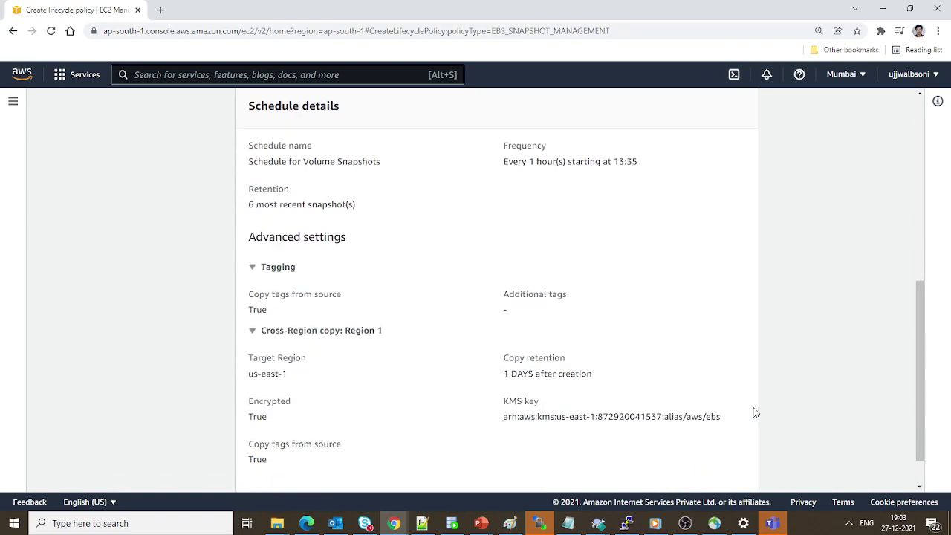
scroll(755, 413, "up", 3)
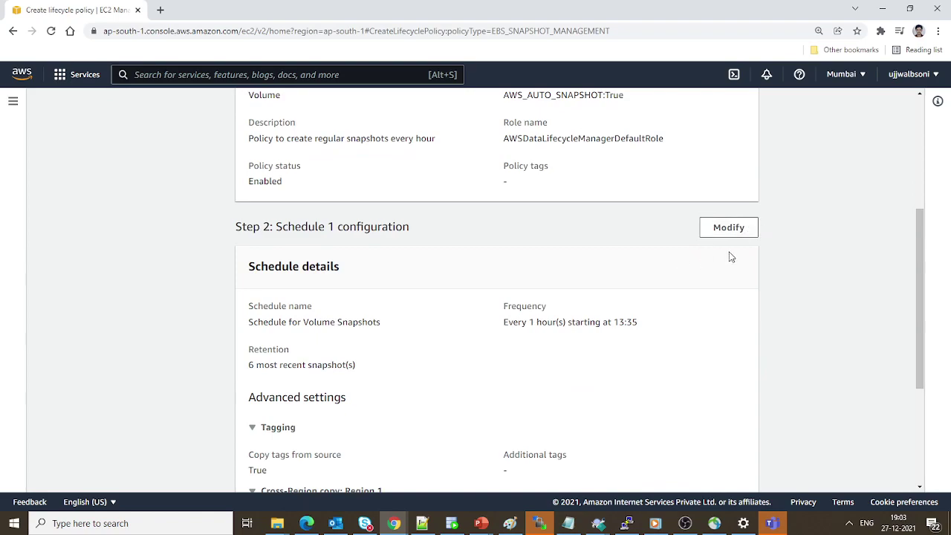
scroll(651, 370, "down", 3)
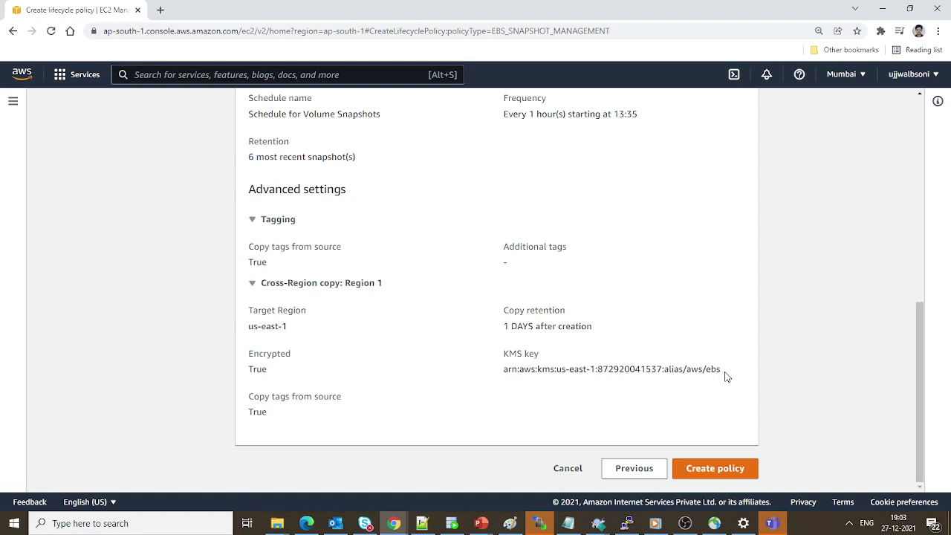
scroll(727, 377, "up", 2)
scroll(725, 377, "up", 1)
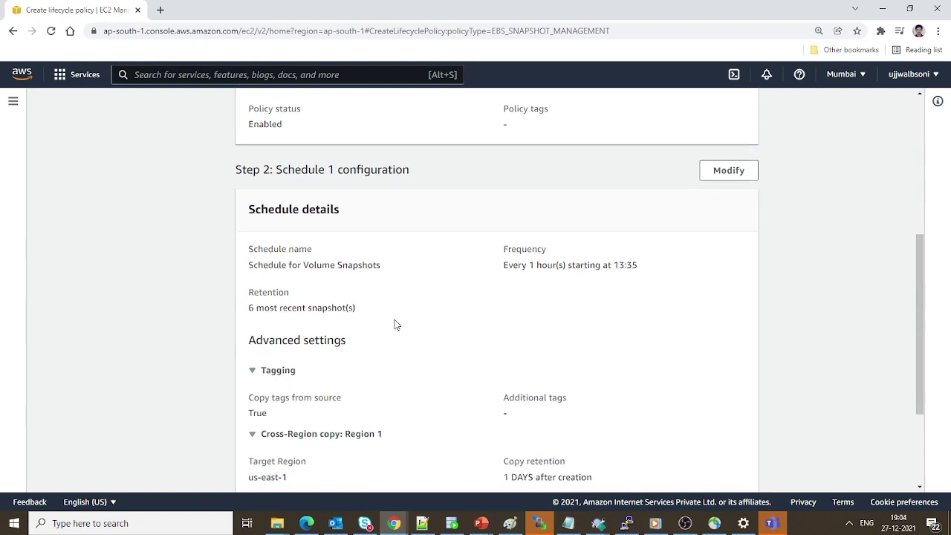
scroll(393, 322, "up", 1)
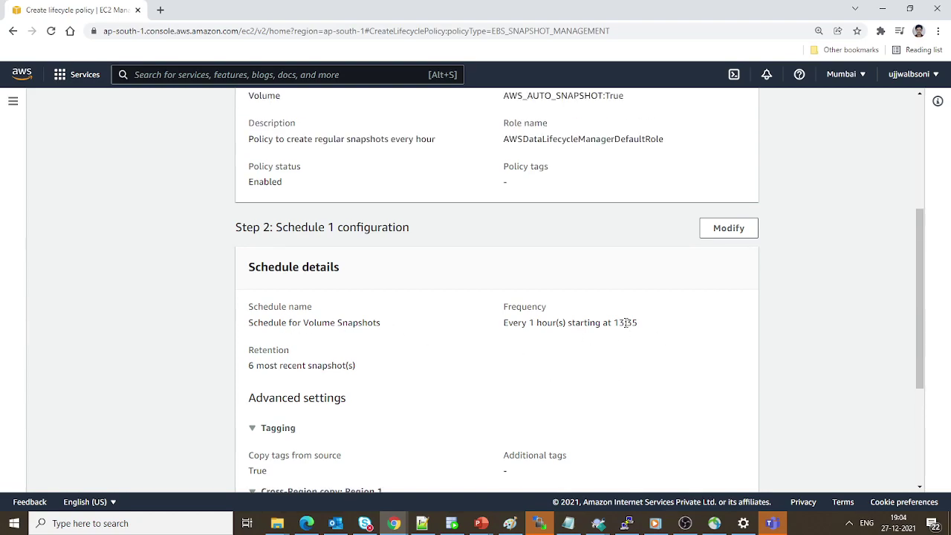
Step: Modify the schedule 1 configuration so that the snapshots start at 13:40 UTC
left_click(722, 232)
scroll(423, 329, "down", 2)
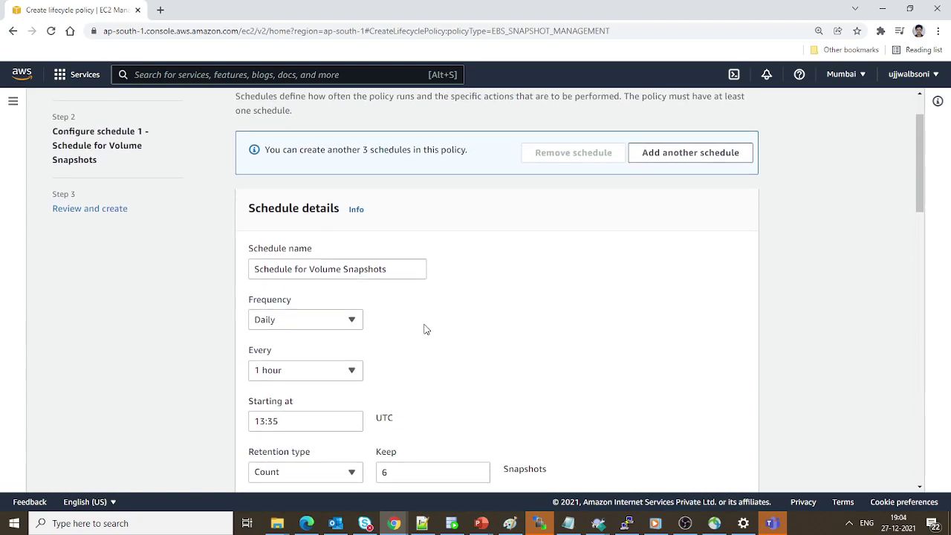
left_click(317, 394)
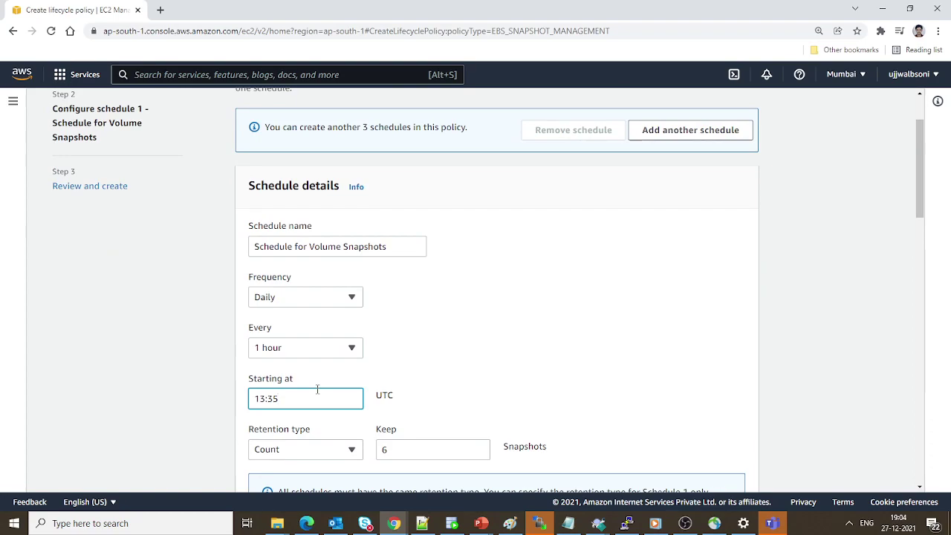
key("BackSpace")
key("BackSpace")
type("40")
Step: Return to the review of the modified policy and try to create it
scroll(667, 336, "down", 2)
scroll(667, 336, "down", 15)
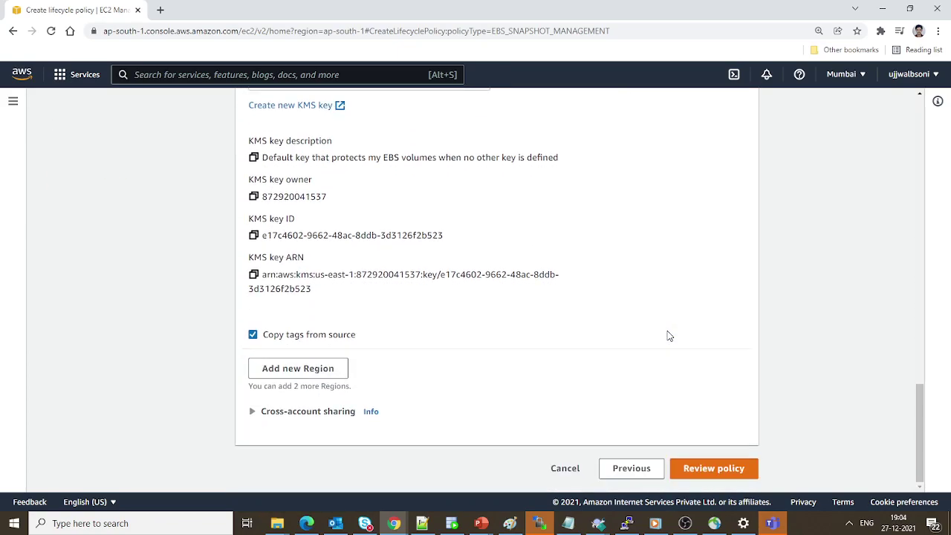
left_click(695, 470)
scroll(778, 402, "down", 1)
scroll(778, 402, "down", 5)
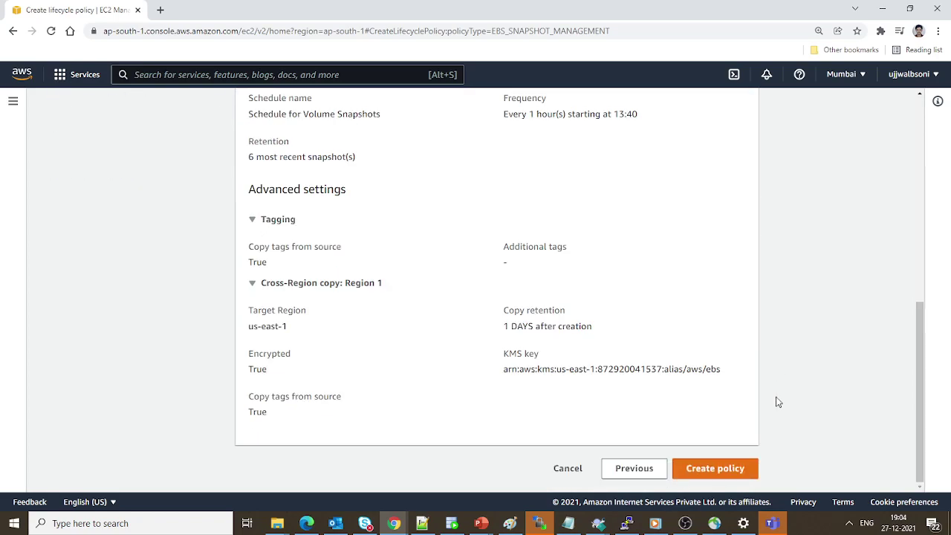
left_click(720, 469)
scroll(757, 376, "down", 1)
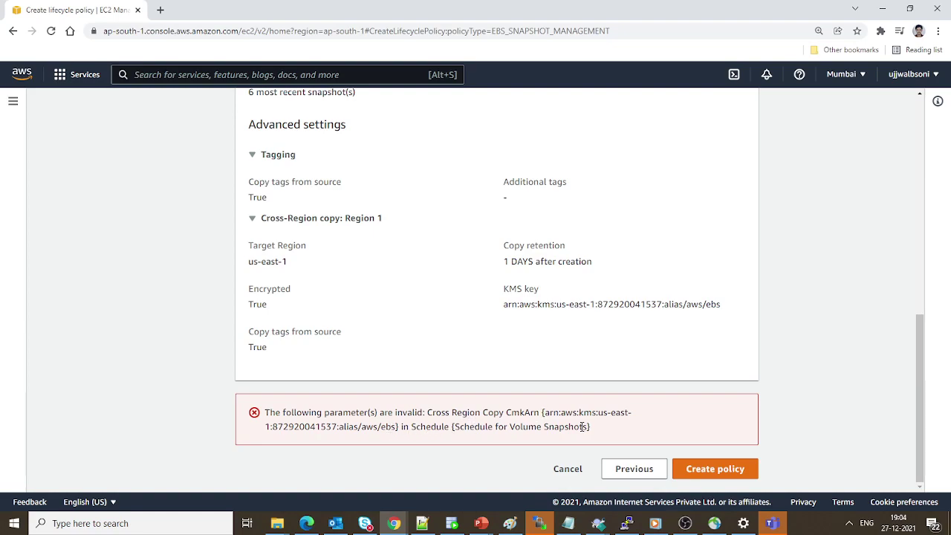
Step: Recheck the policy and schedule summaries, and go back to the schedule 1 configuration
scroll(582, 428, "up", 7)
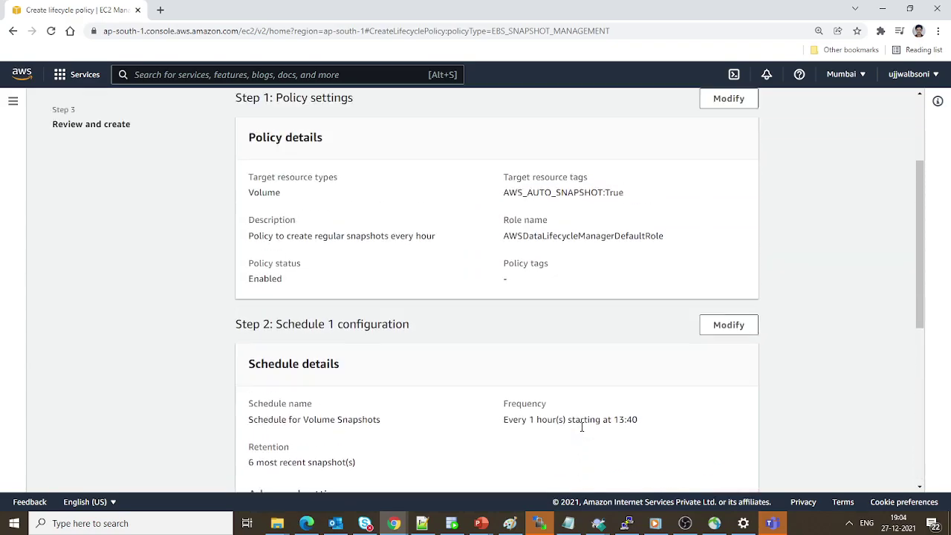
scroll(583, 432, "down", 4)
scroll(582, 431, "down", 2)
scroll(582, 432, "up", 5)
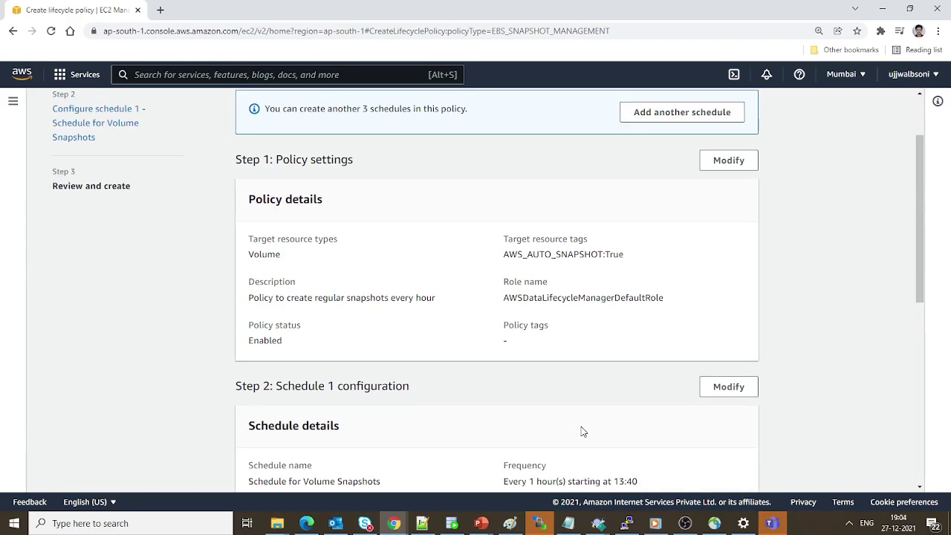
scroll(583, 432, "down", 10)
left_click(639, 475)
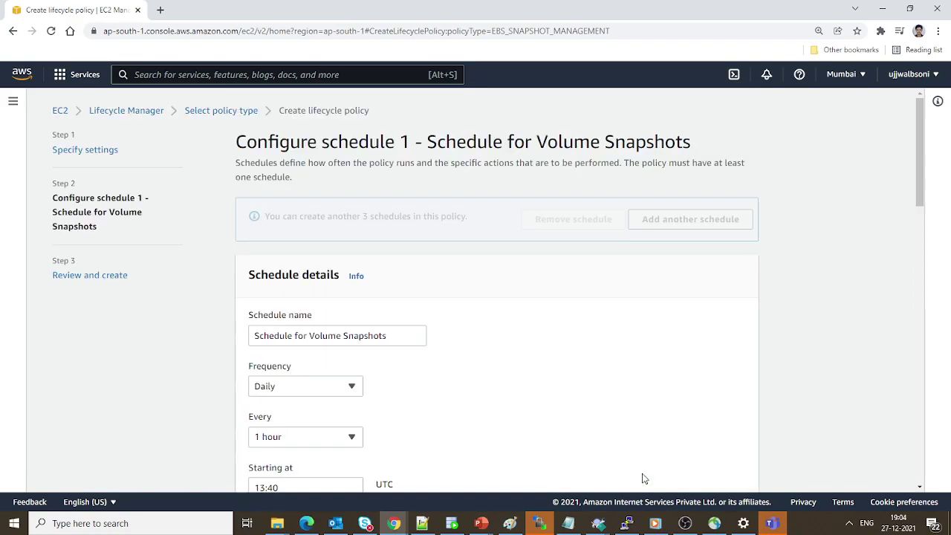
Step: Reselect (default) aws/ebs as the KMS key for the encrypted snapshot copies in Region 1
scroll(713, 416, "down", 6)
scroll(714, 418, "up", 2)
scroll(713, 418, "up", 1)
scroll(713, 419, "down", 6)
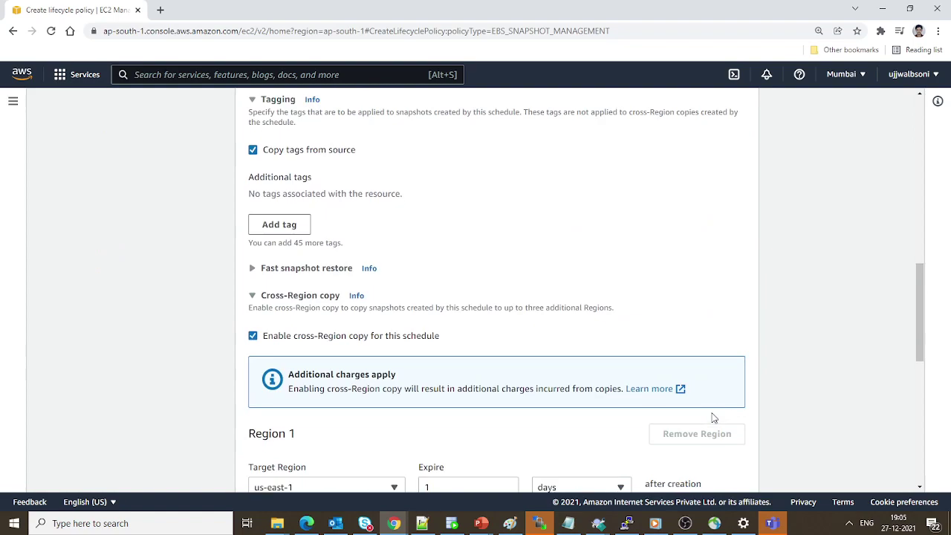
scroll(713, 419, "down", 3)
scroll(712, 418, "down", 3)
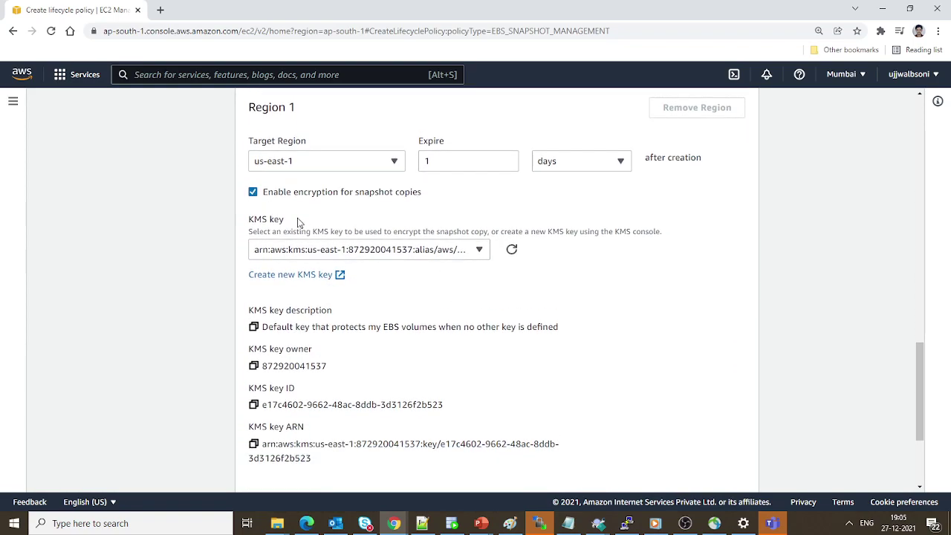
left_click_drag(250, 231, 492, 230)
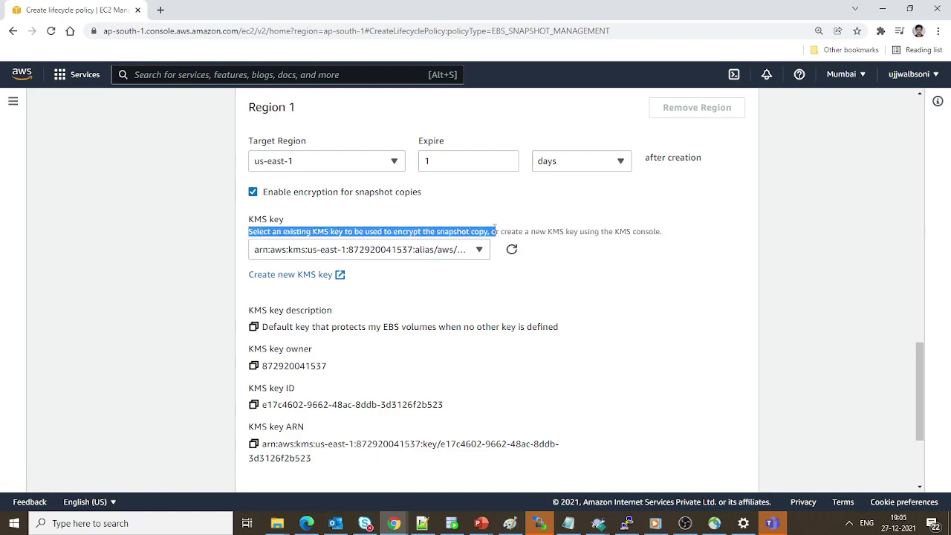
left_click(467, 249)
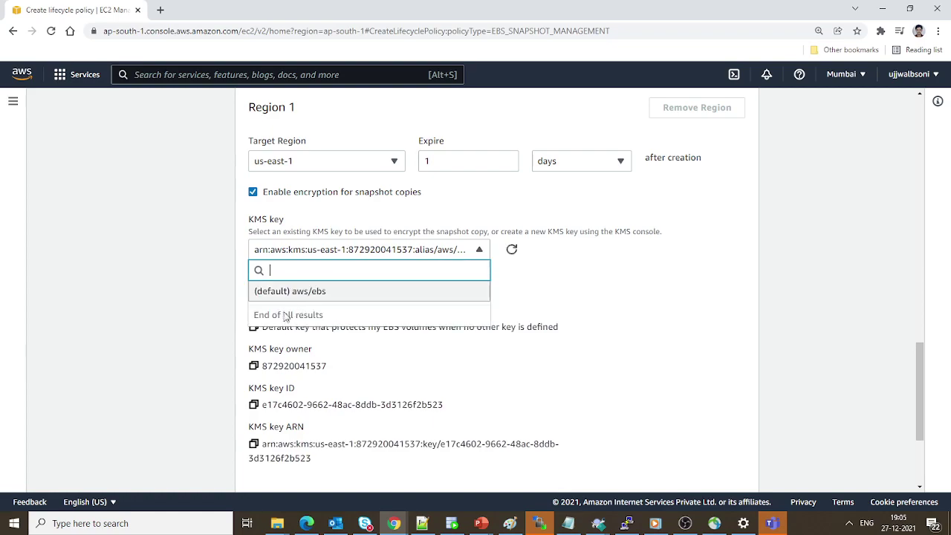
left_click(295, 294)
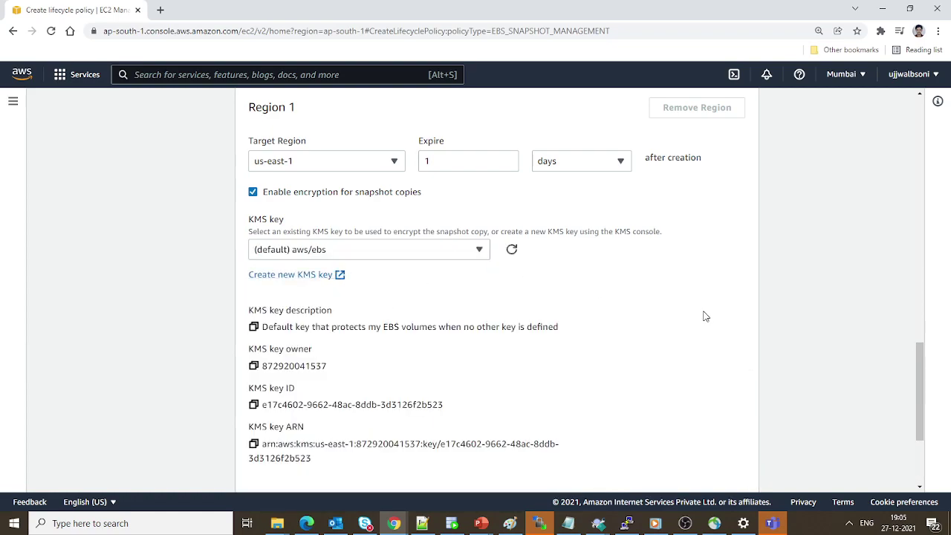
Step: Review the policy with the reselected KMS key and create it
scroll(705, 317, "down", 3)
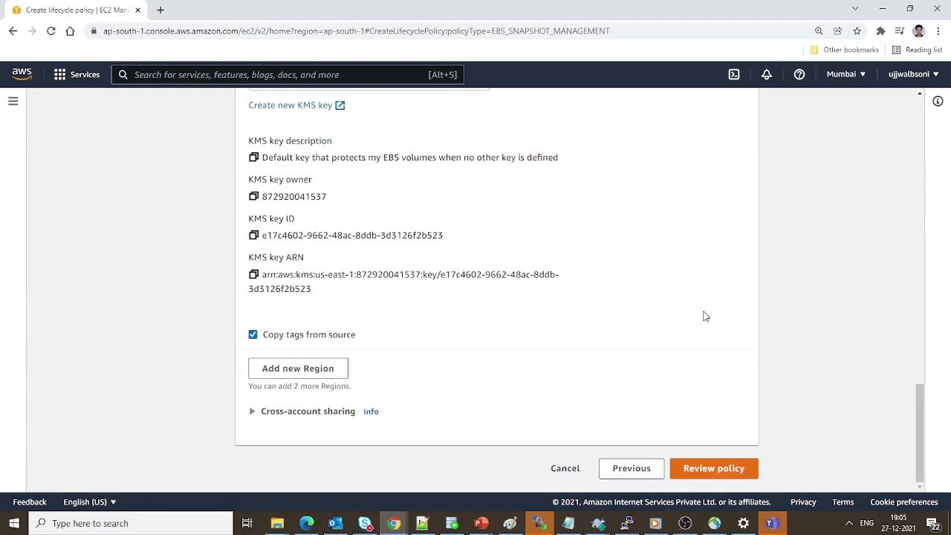
left_click(709, 467)
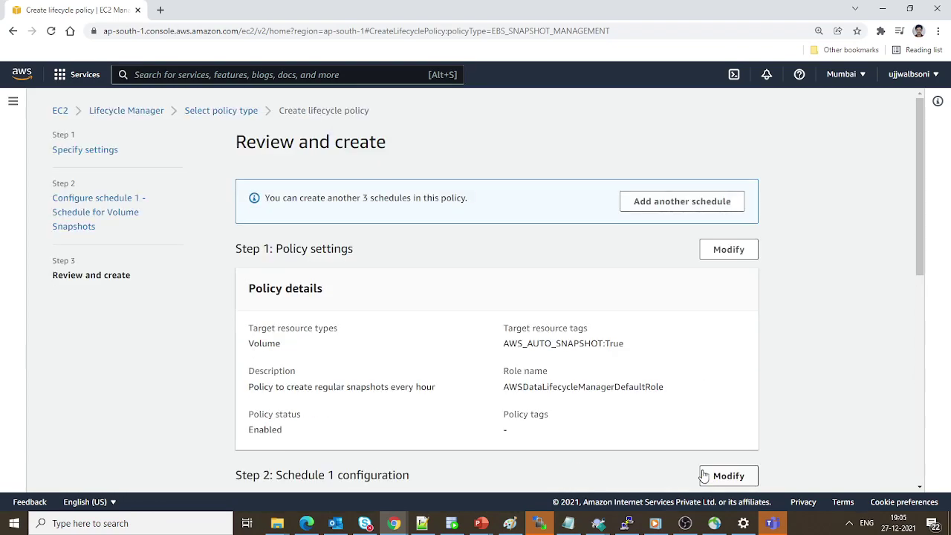
scroll(773, 391, "down", 10)
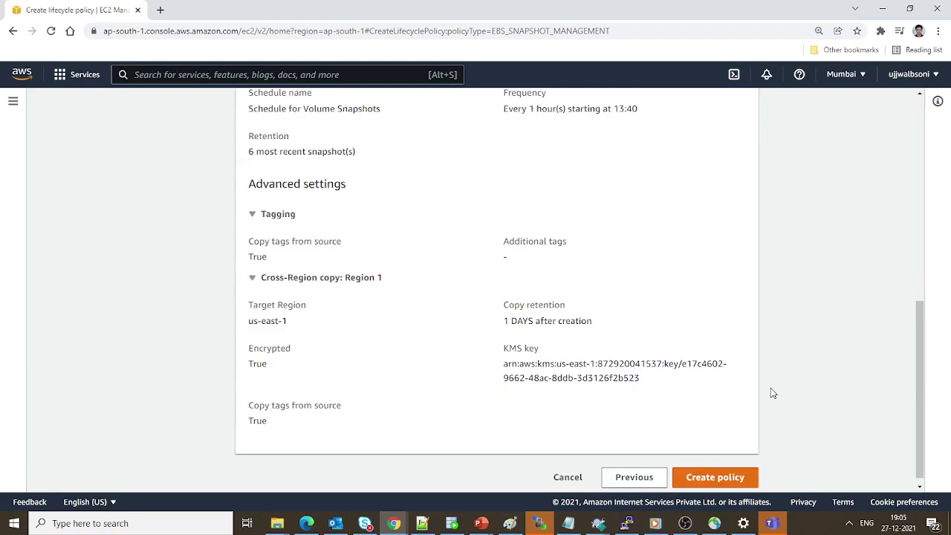
left_click(712, 468)
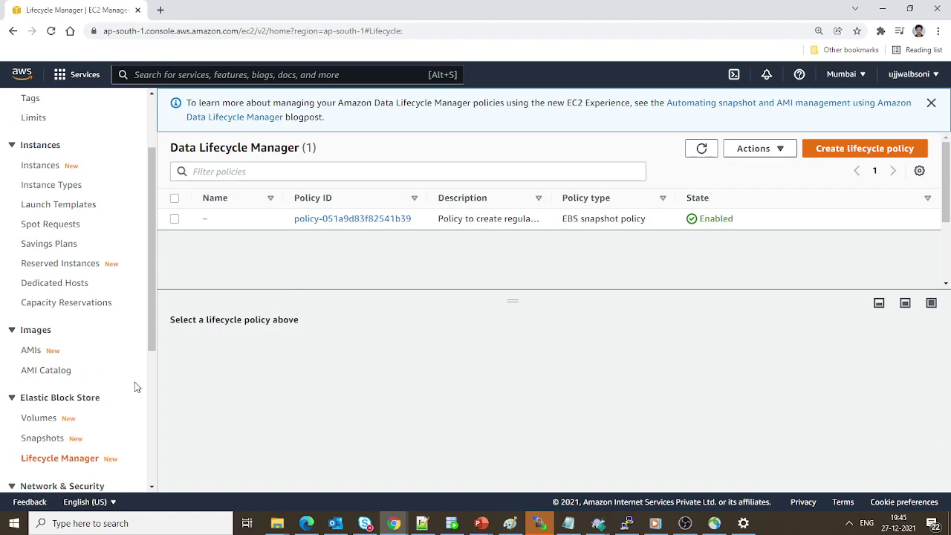
Step: Open the EBS snapshots list, widen the Description column, and read the first snapshot's description
left_click(41, 442)
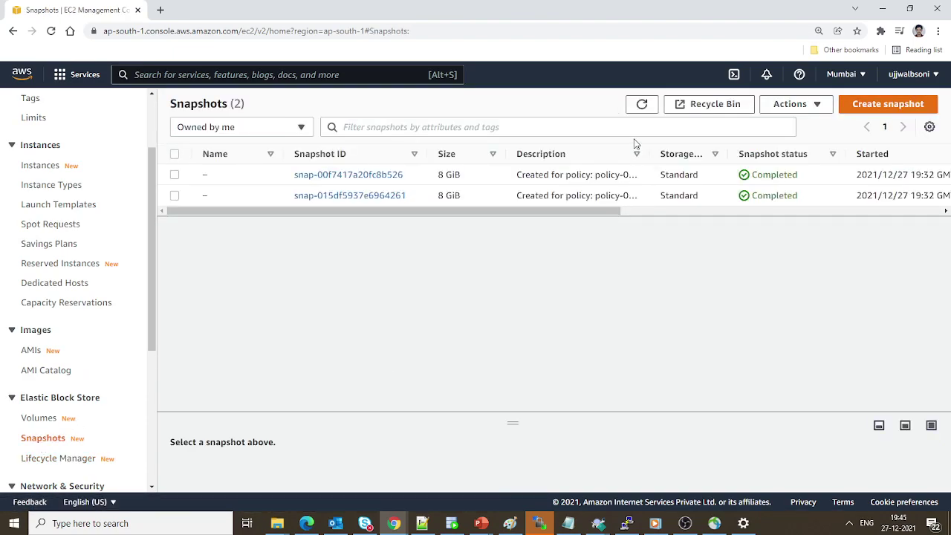
left_click_drag(653, 153, 895, 173)
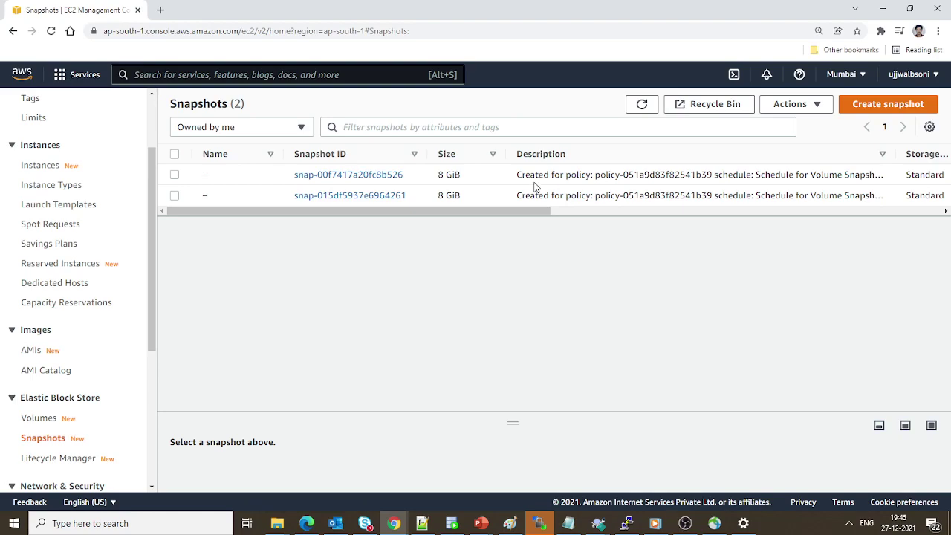
left_click_drag(517, 175, 885, 179)
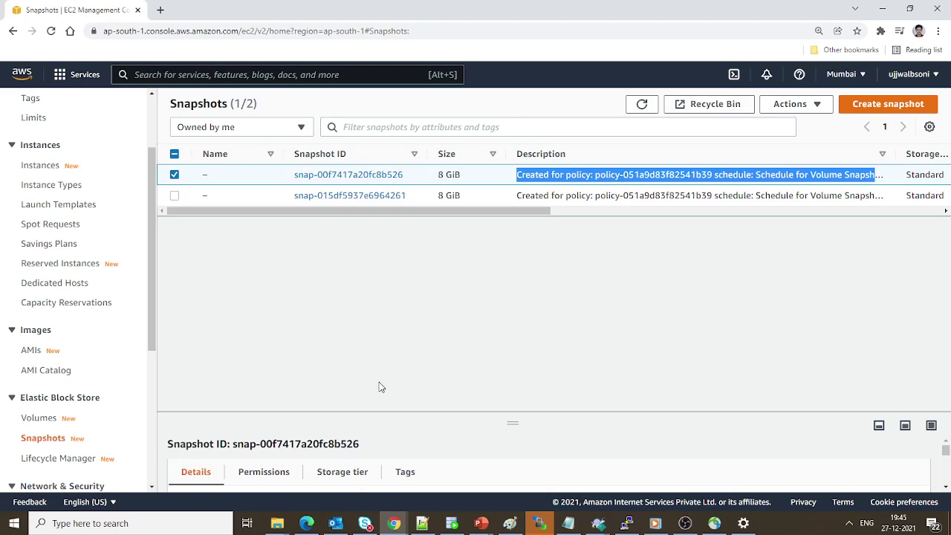
Step: Examine the selected snapshot's tags in an enlarged details pane, checking the AWS_AUTO_SNAPSHOT key and its value
left_click(394, 472)
left_click_drag(661, 412, 659, 275)
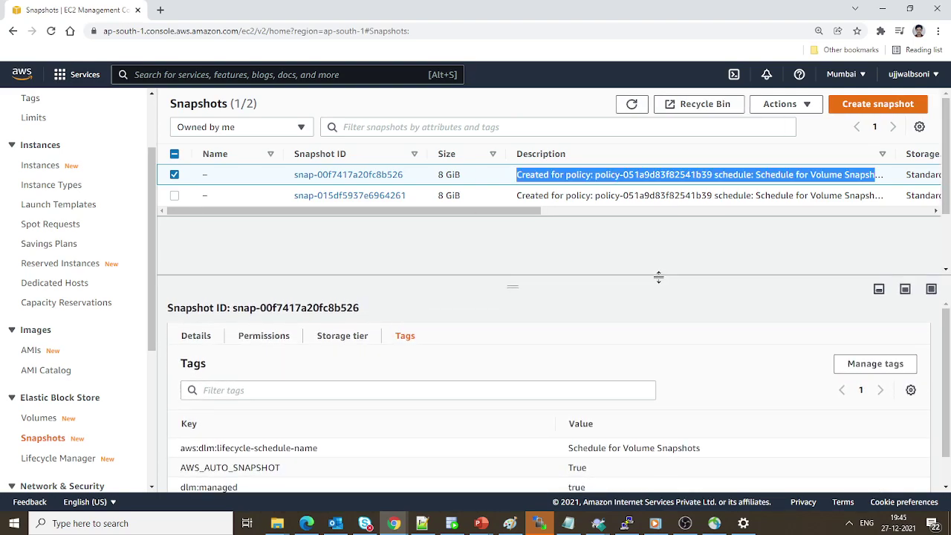
scroll(601, 470, "down", 1)
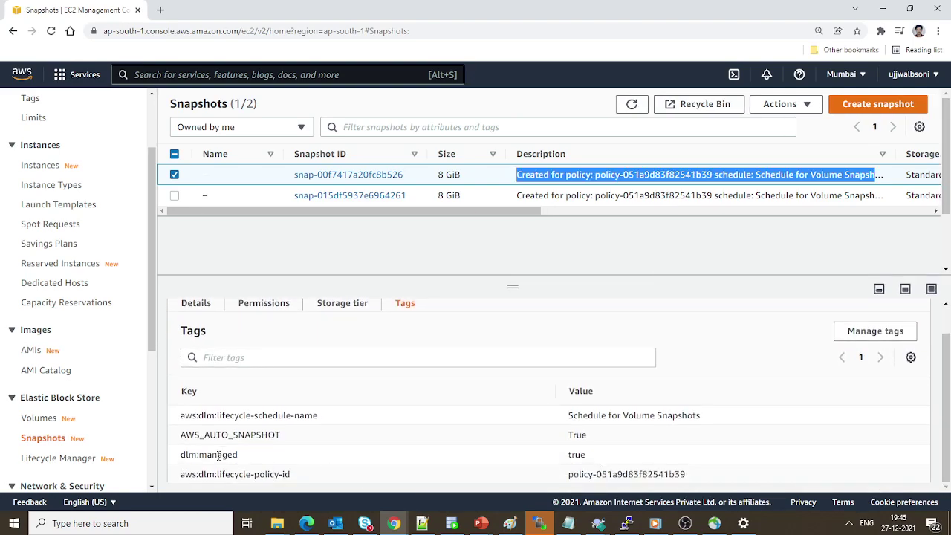
left_click_drag(180, 435, 295, 435)
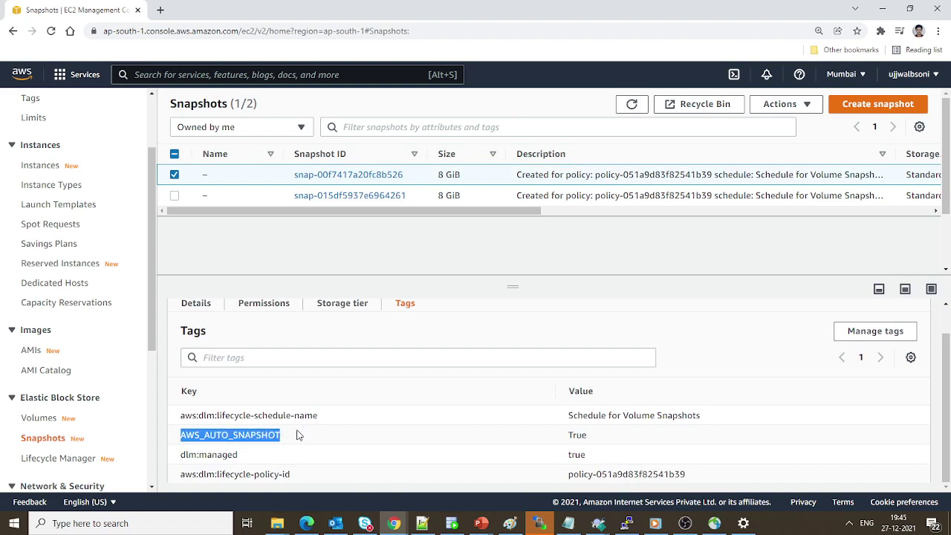
double_click(578, 435)
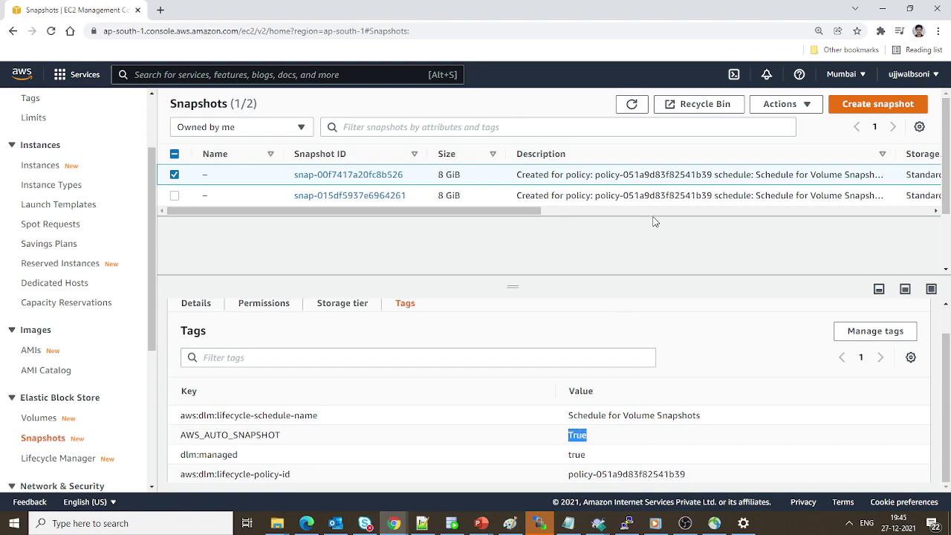
left_click(637, 245)
Step: Switch the console to the US East (N. Virginia) us-east-1 Region to view its snapshots
left_click(838, 81)
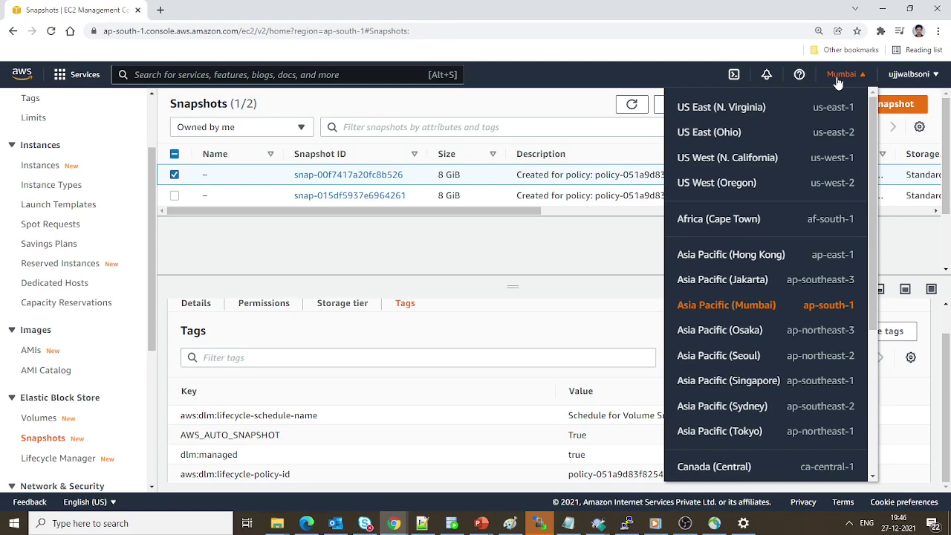
left_click(838, 81)
left_click(837, 81)
left_click(782, 114)
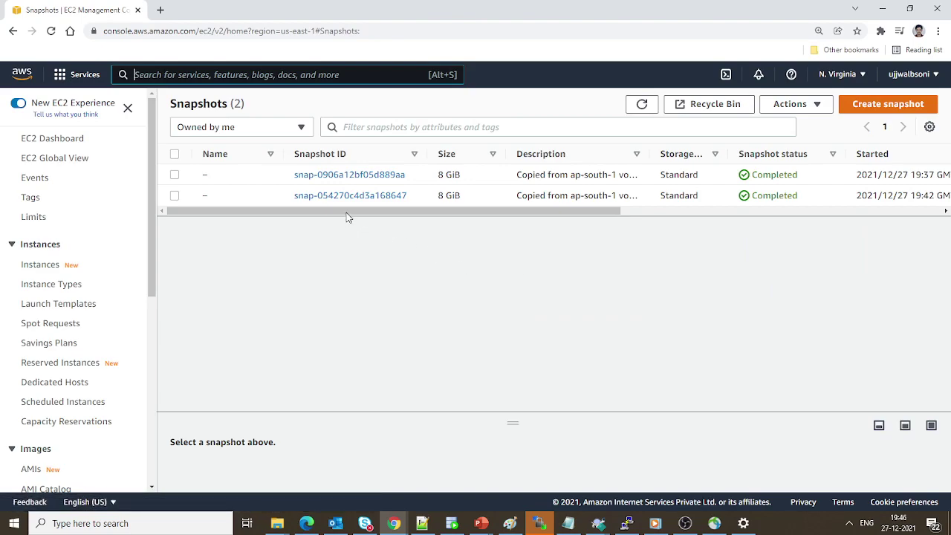
Step: Widen the Description column of the us-east-1 snapshots and read where the first snapshot was copied from
left_click_drag(378, 212, 469, 216)
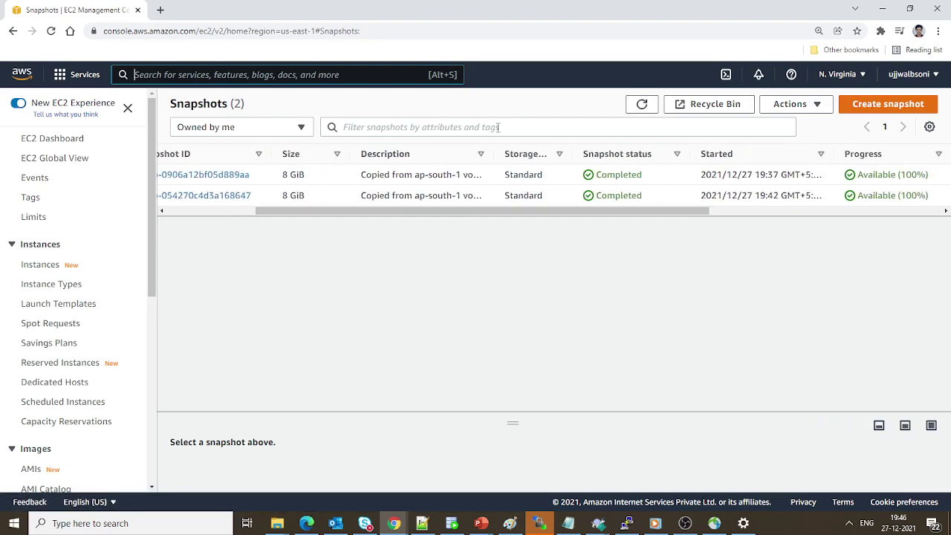
left_click_drag(490, 158, 664, 155)
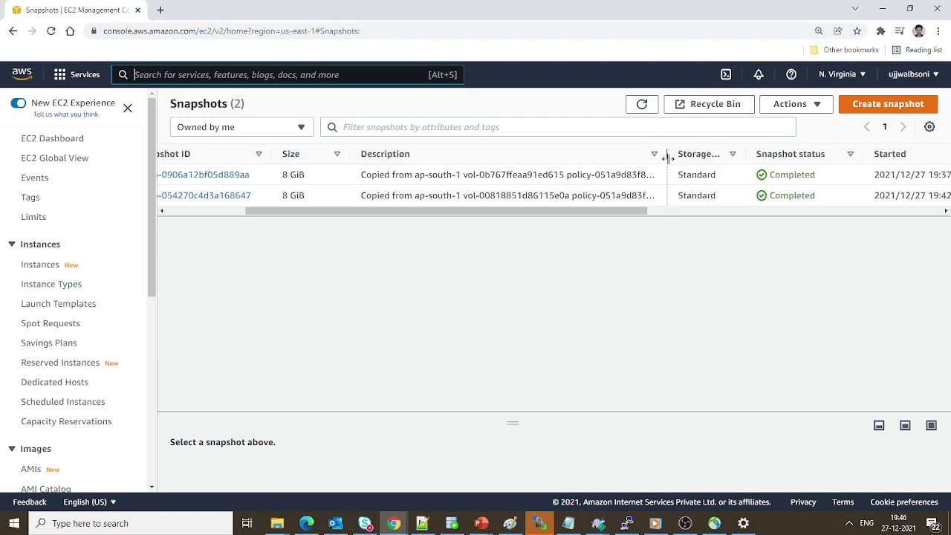
left_click_drag(362, 173, 595, 173)
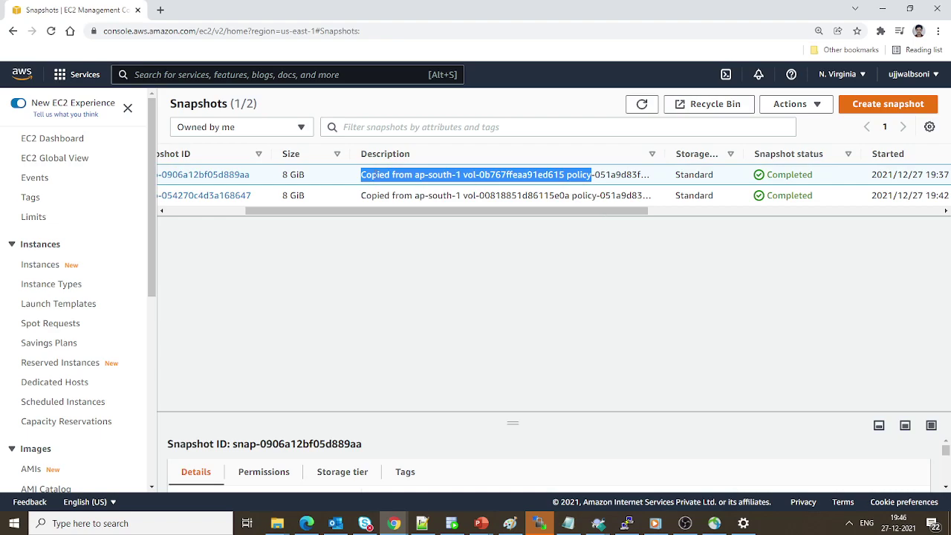
Step: Enlarge the details pane of the selected us-east-1 snapshot and examine its tags, checking the AWS_AUTO_SNAPSHOT key and its value
left_click(339, 183)
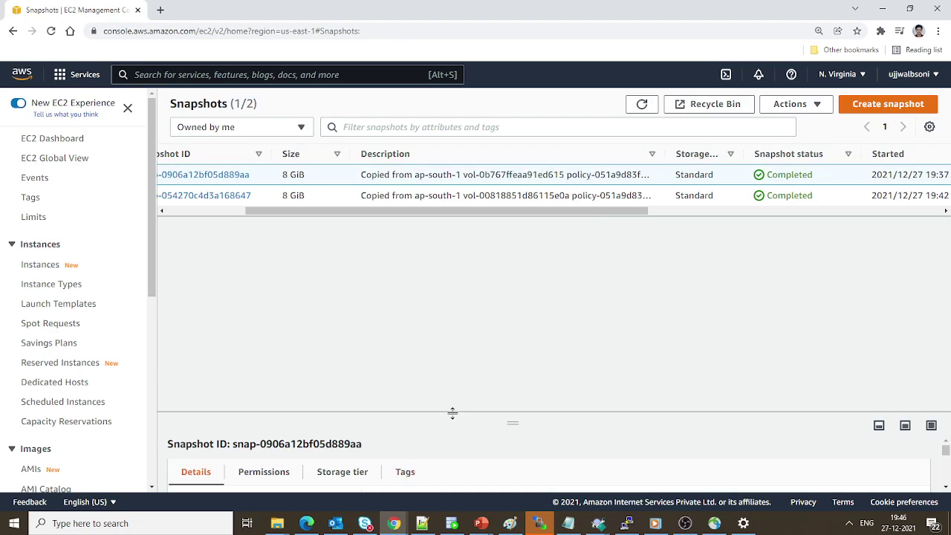
left_click_drag(446, 421, 443, 257)
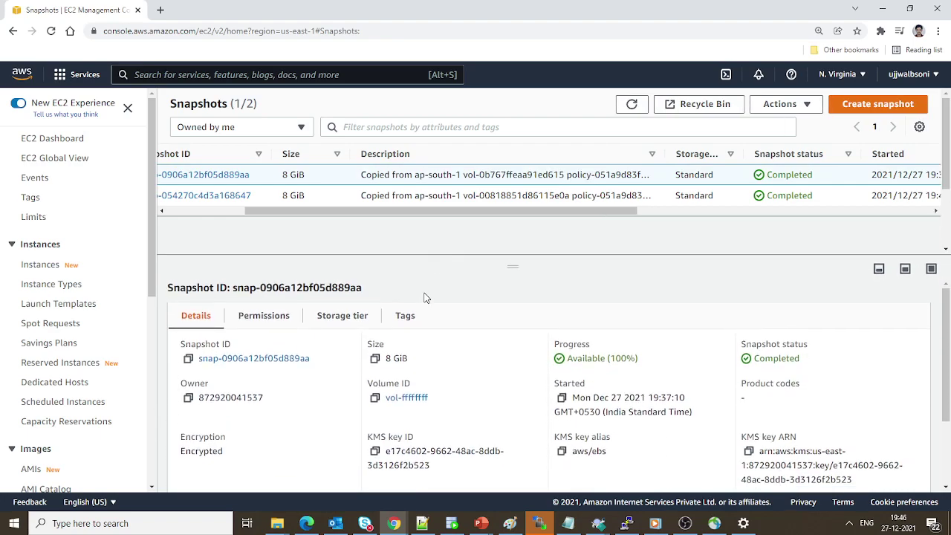
left_click(409, 322)
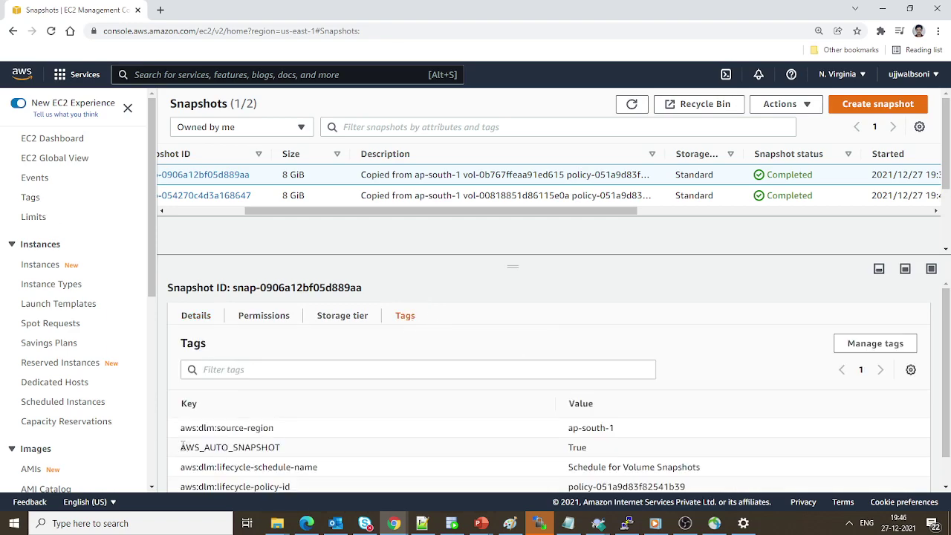
left_click_drag(180, 448, 292, 449)
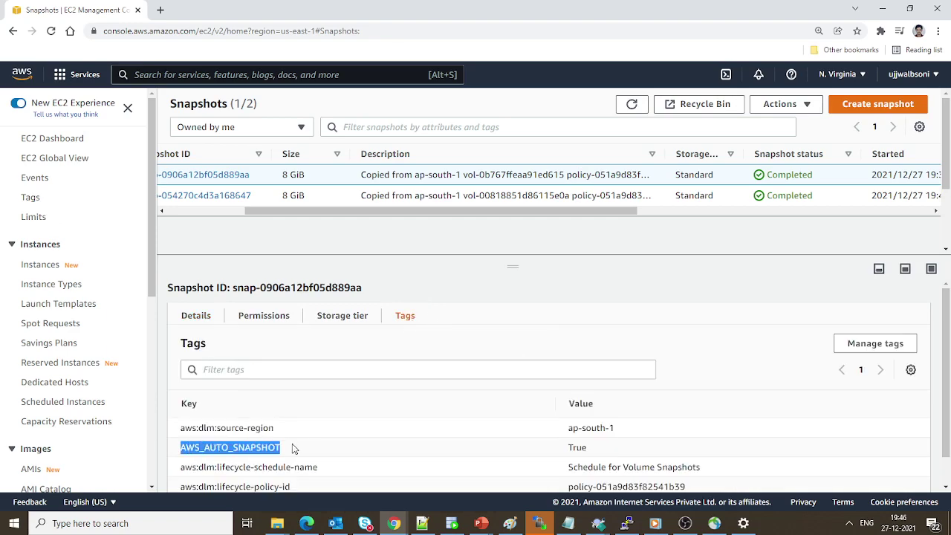
double_click(576, 448)
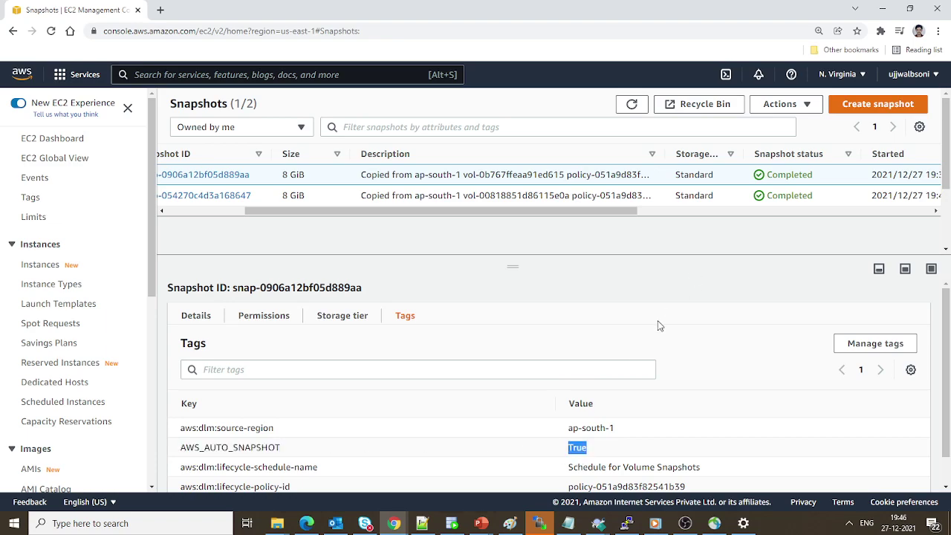
Step: Review the copied snapshot's details, checking its encryption and the KMS key ARN
left_click(193, 315)
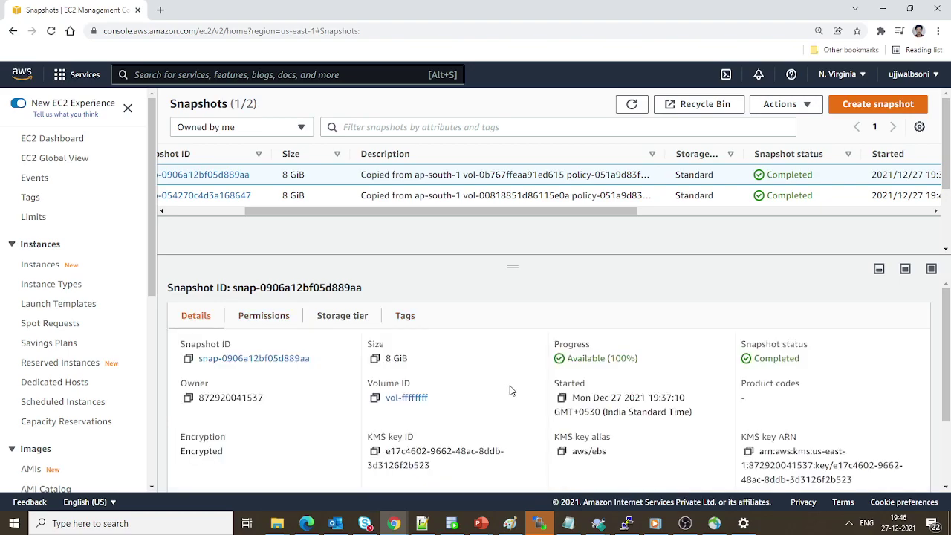
scroll(511, 390, "down", 1)
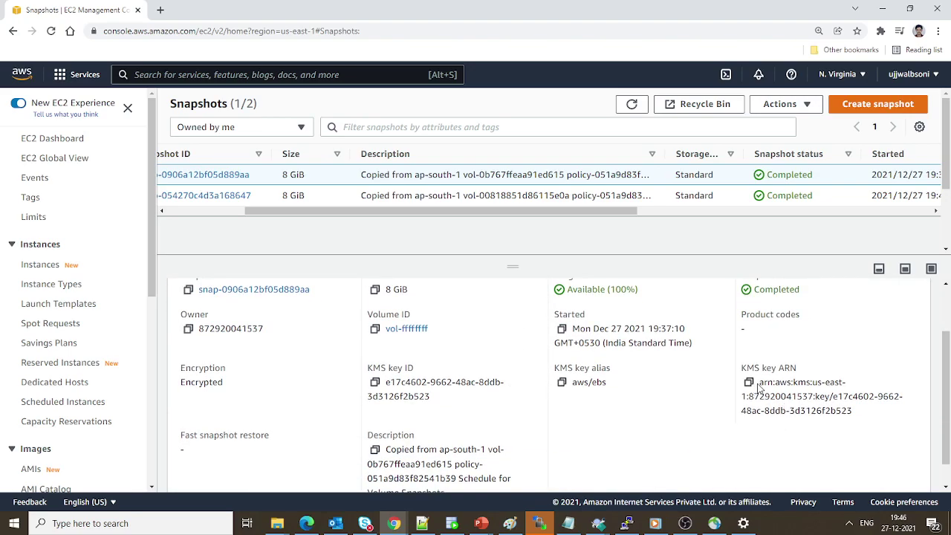
left_click_drag(759, 383, 880, 420)
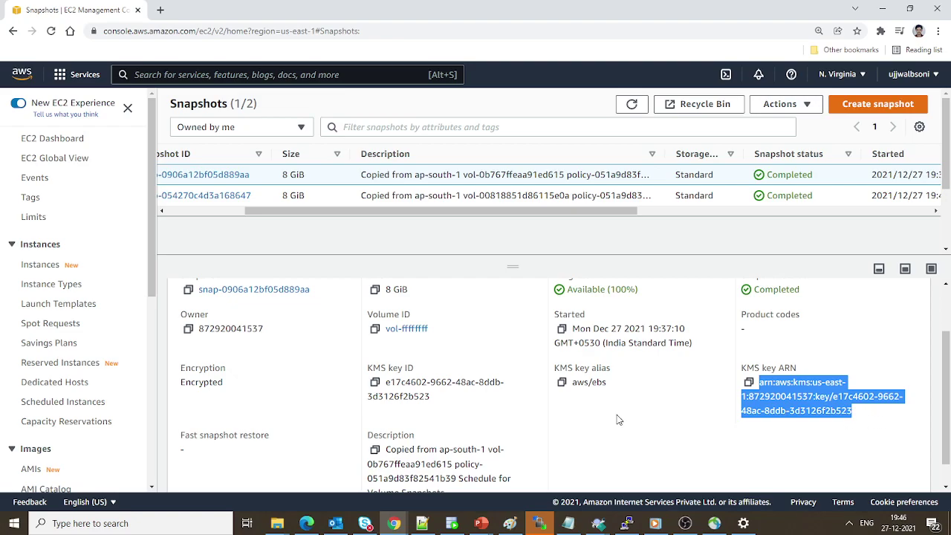
scroll(616, 420, "up", 1)
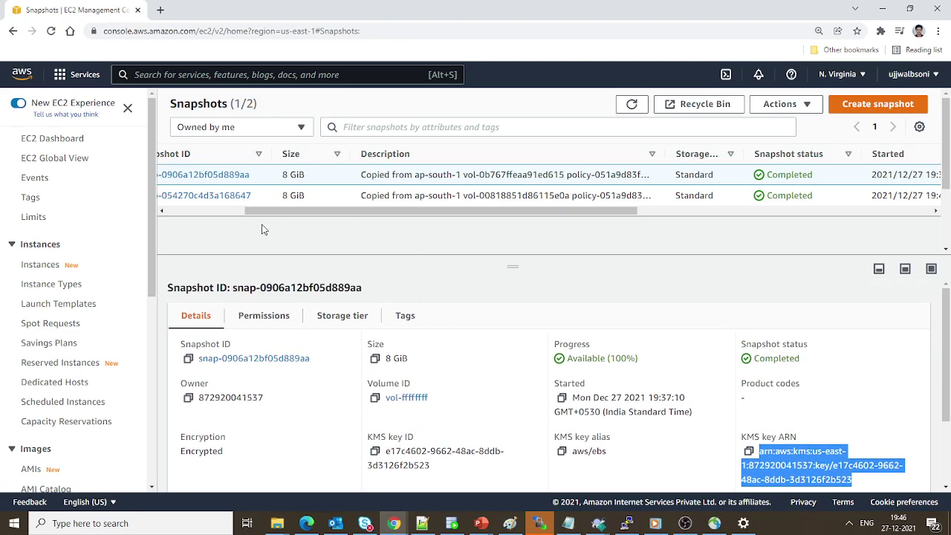
Step: Delete both copied snapshots in the us-east-1 Region, entering "delete" as the confirmation
left_click(213, 211)
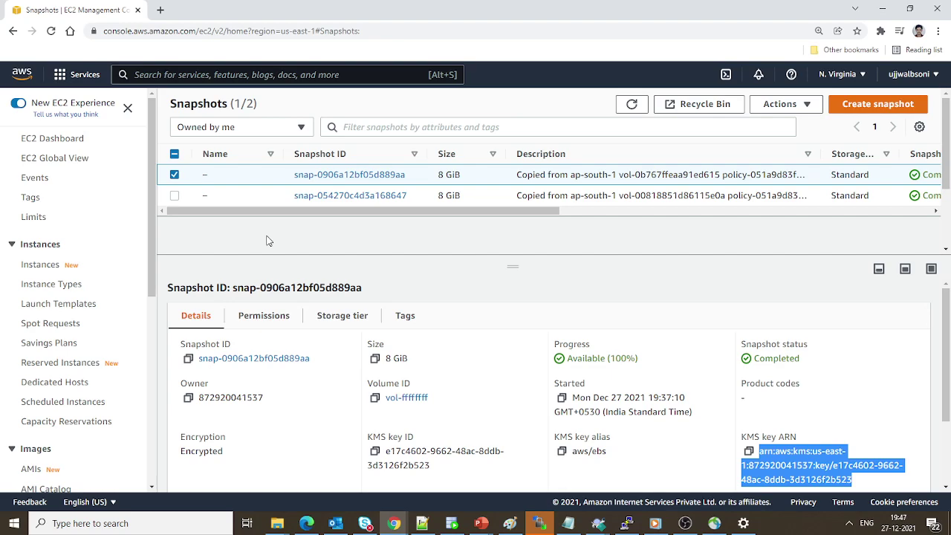
left_click(175, 197)
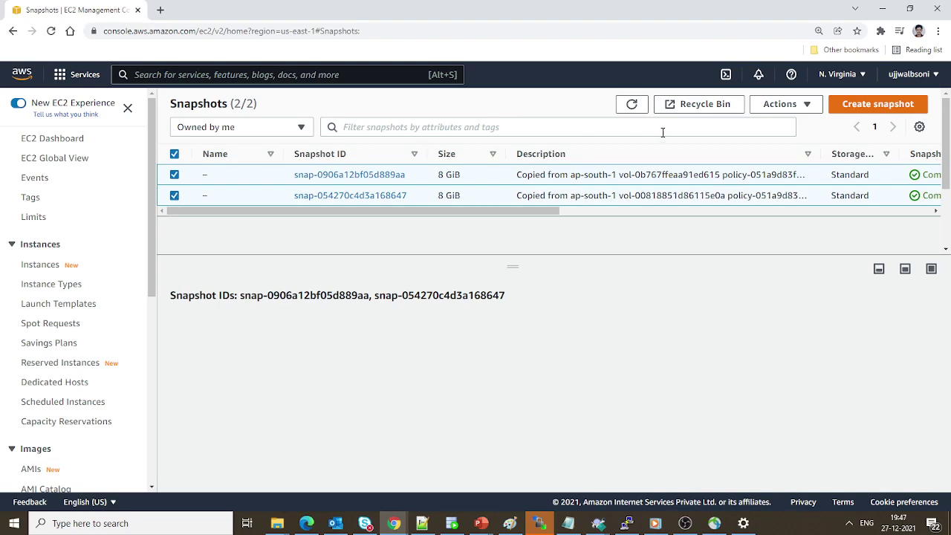
left_click(781, 105)
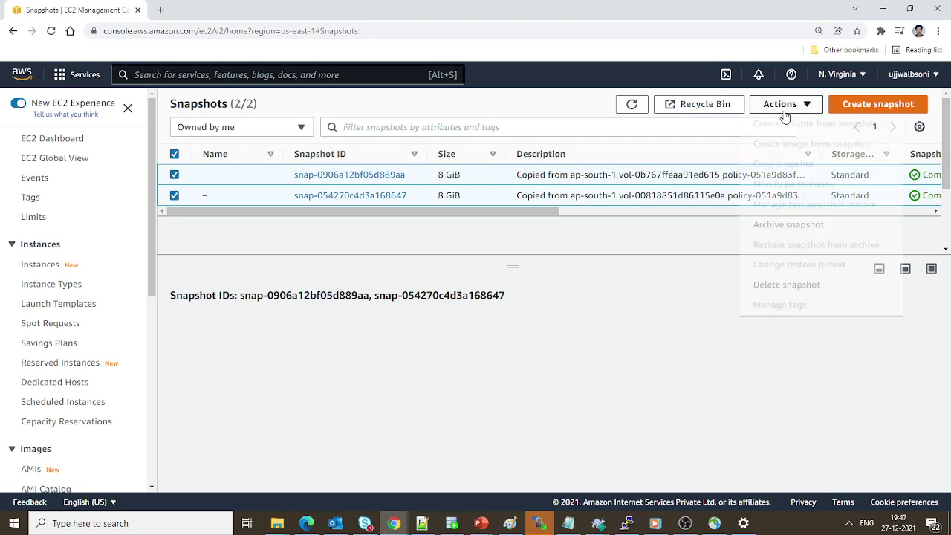
left_click(779, 284)
left_click(522, 338)
type("delete")
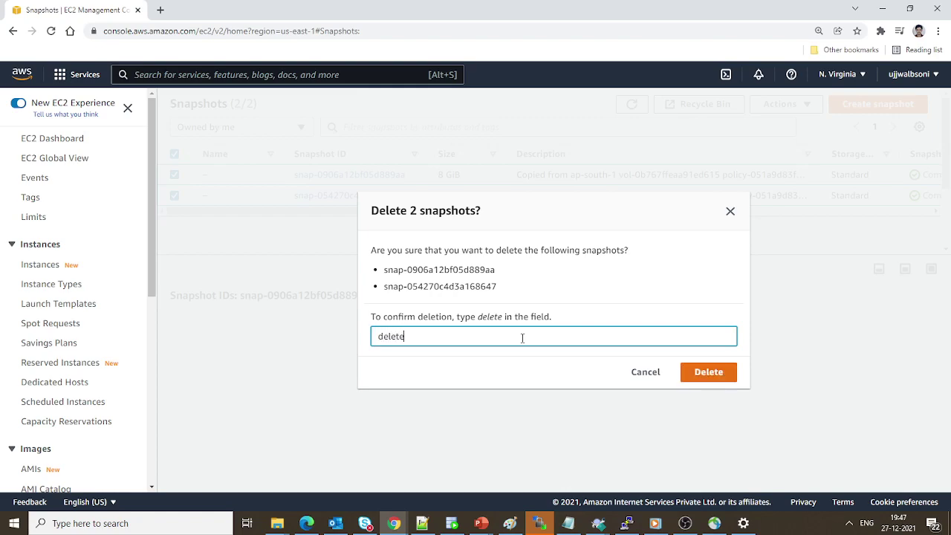
left_click(725, 372)
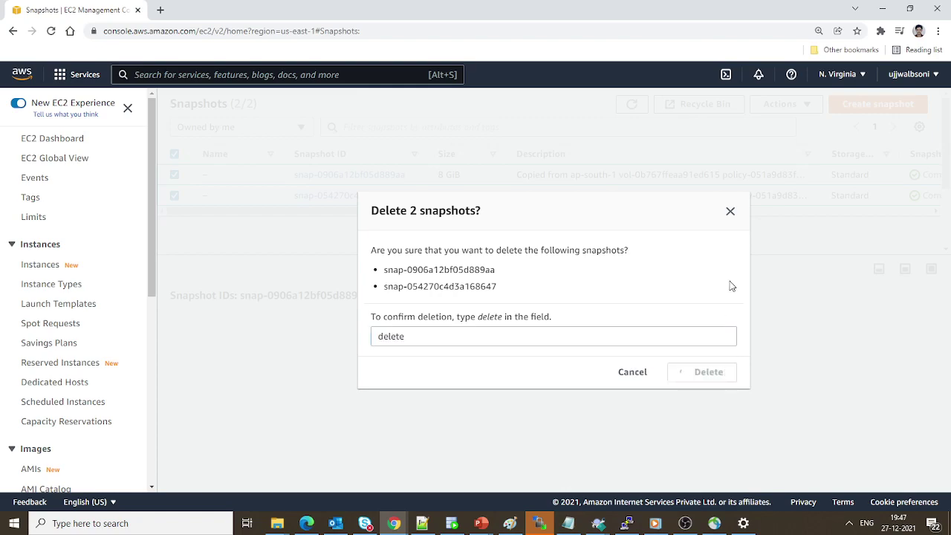
Step: Switch to the Asia Pacific (Mumbai) ap-south-1 Region and delete the hourly EBS snapshot policy from Lifecycle Manager
left_click(833, 81)
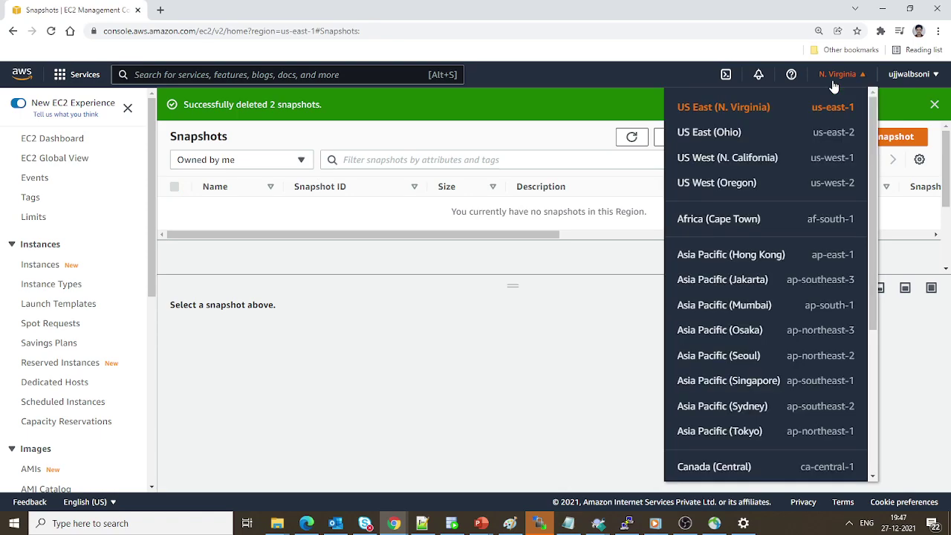
left_click(747, 306)
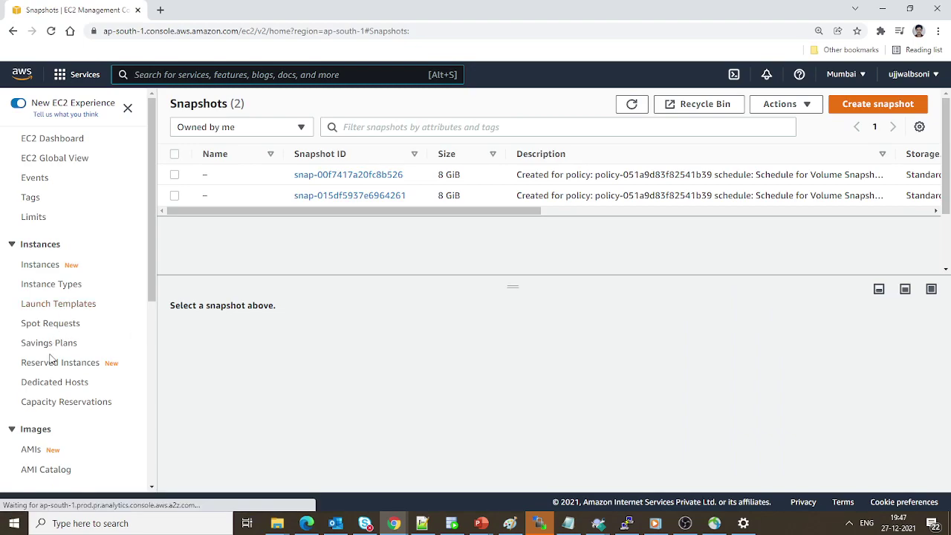
scroll(51, 359, "down", 3)
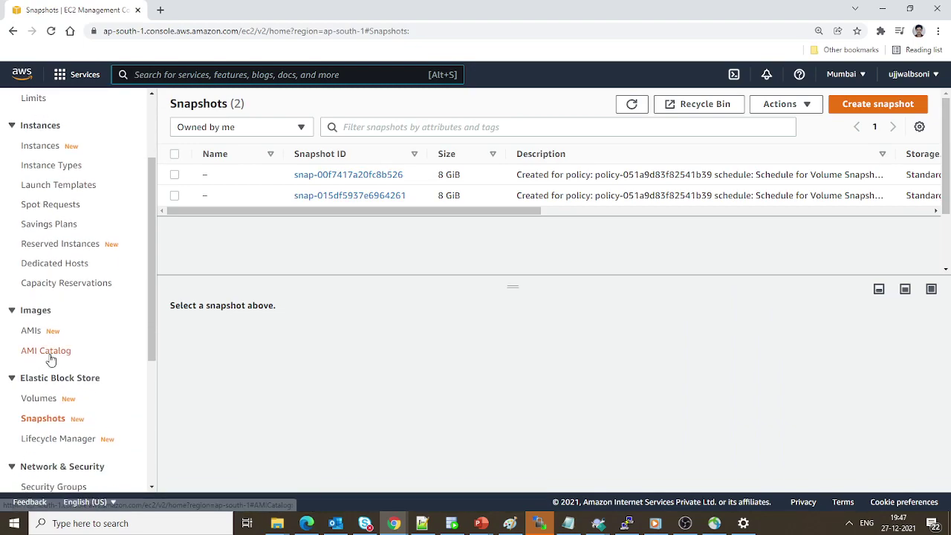
left_click(46, 391)
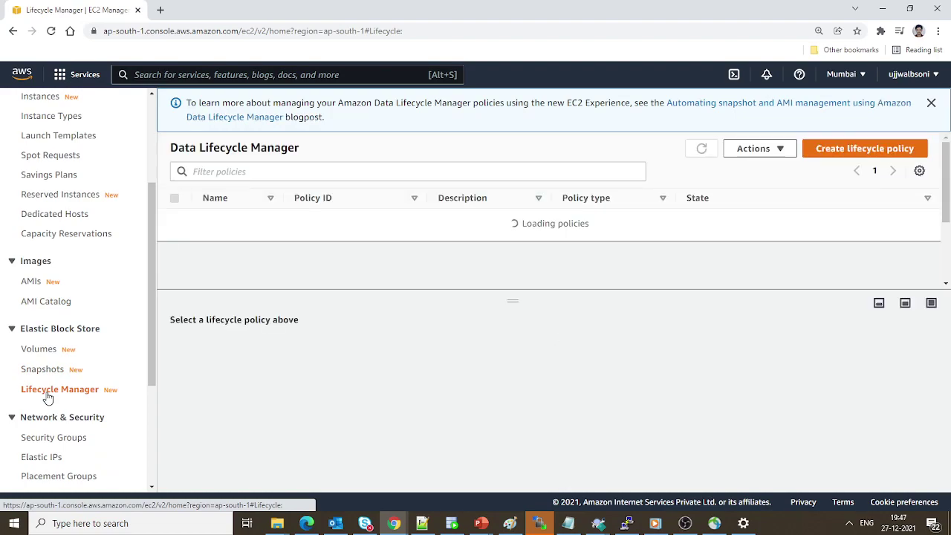
left_click(174, 220)
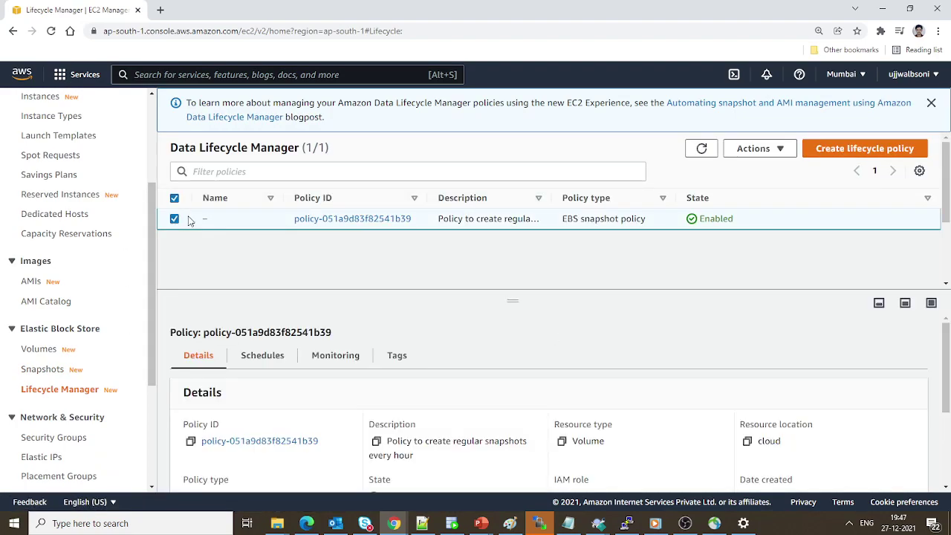
left_click(779, 151)
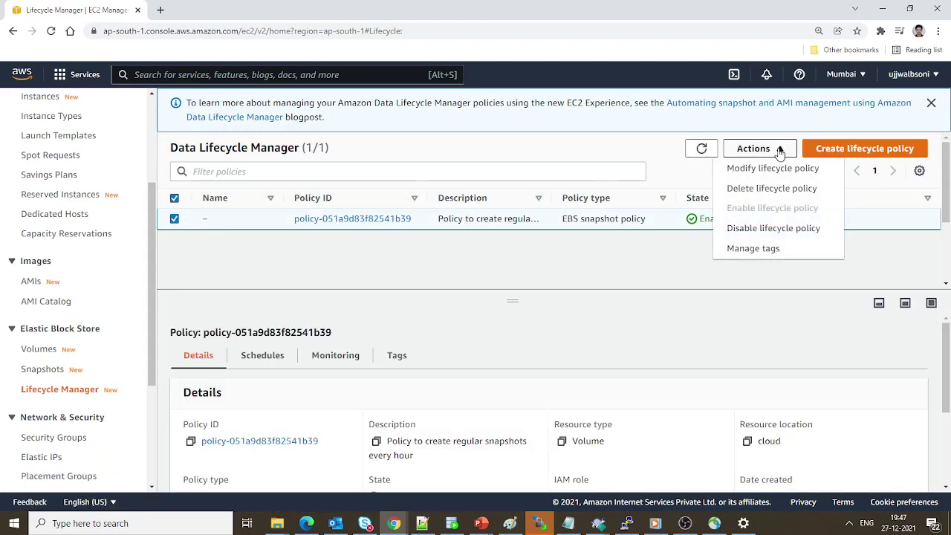
left_click(771, 189)
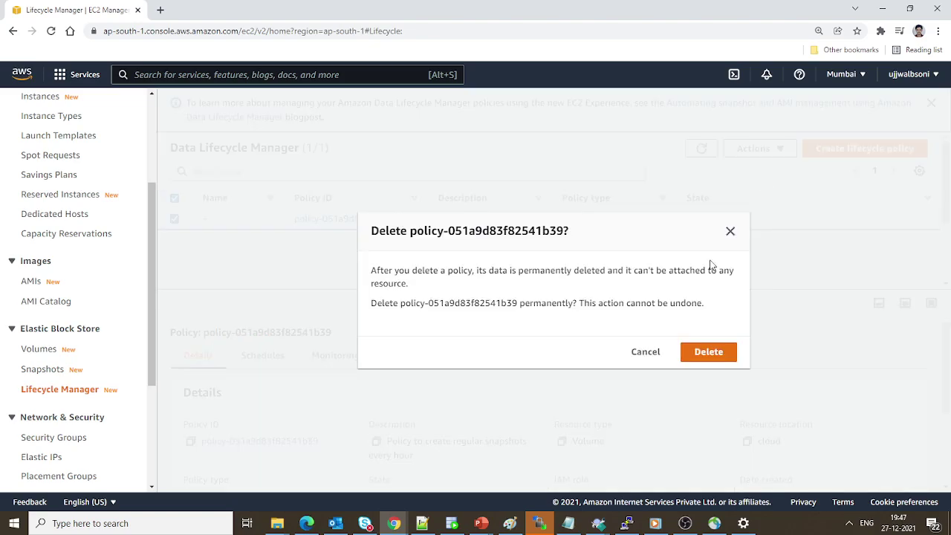
left_click(708, 353)
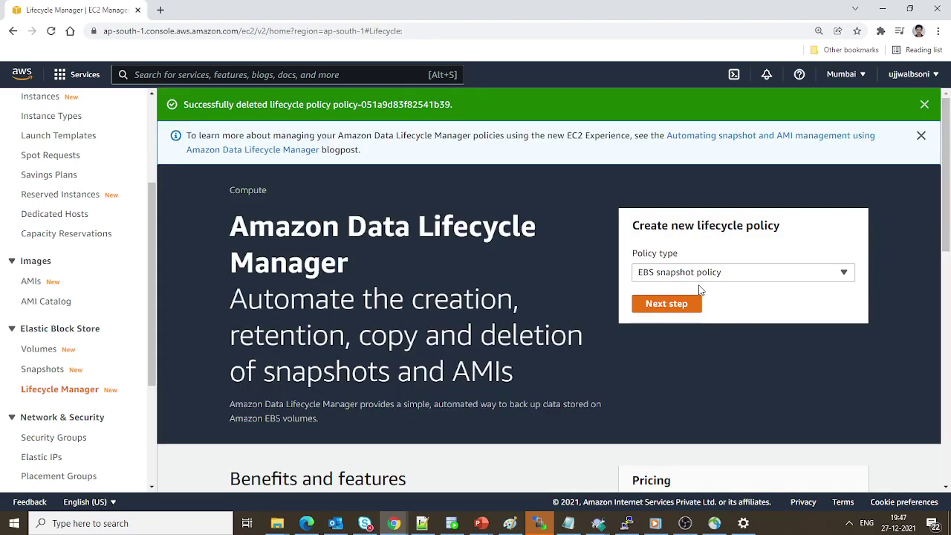
Step: Delete both policy-created snapshots in the Mumbai Region, entering "delete" as the confirmation
left_click(33, 372)
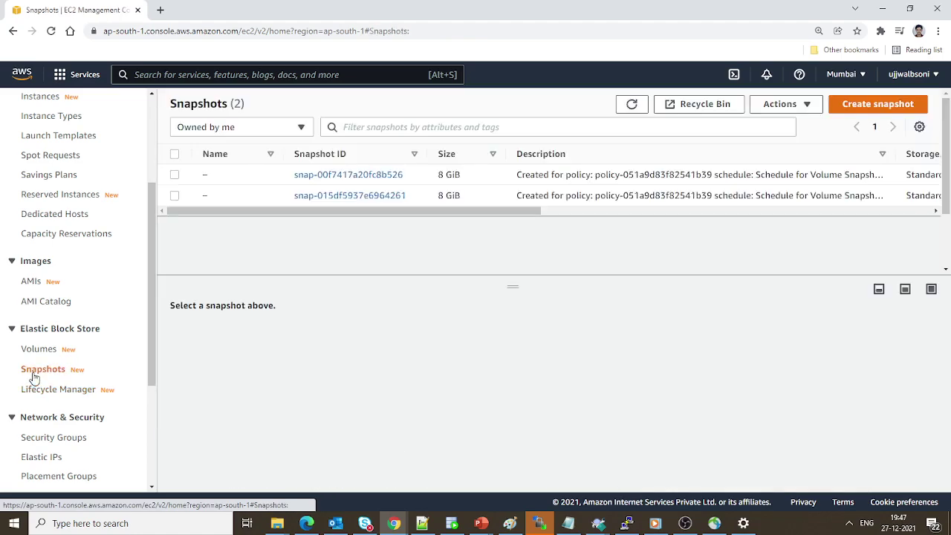
left_click(175, 175)
left_click(175, 196)
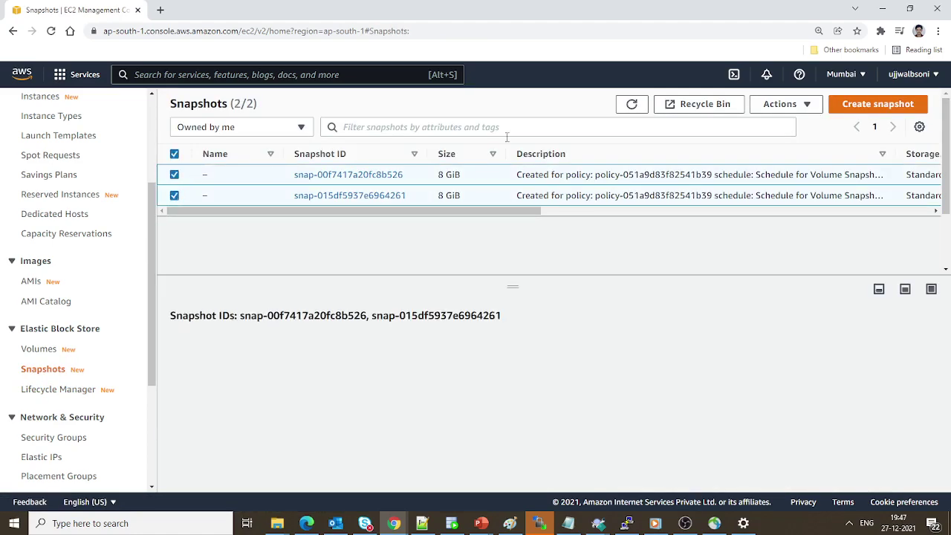
left_click(780, 104)
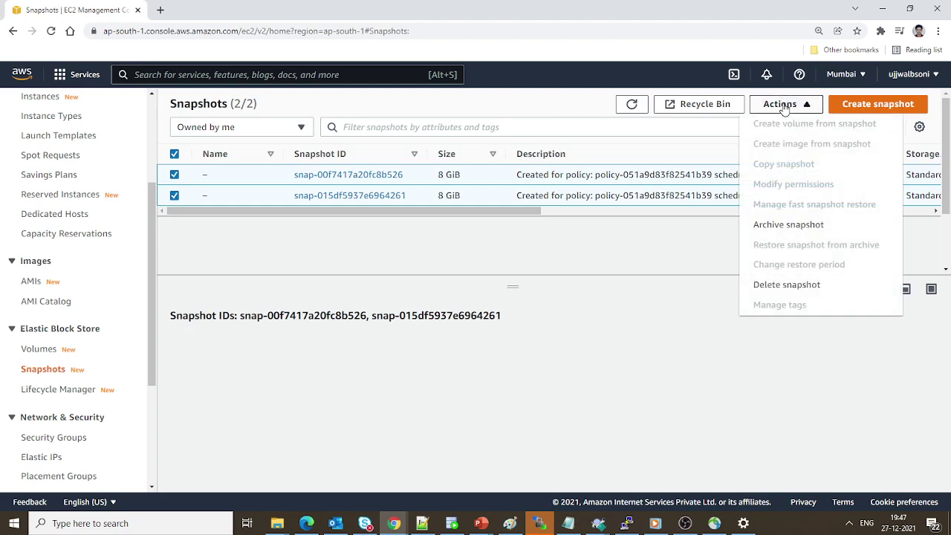
left_click(766, 289)
left_click(550, 341)
type("delete")
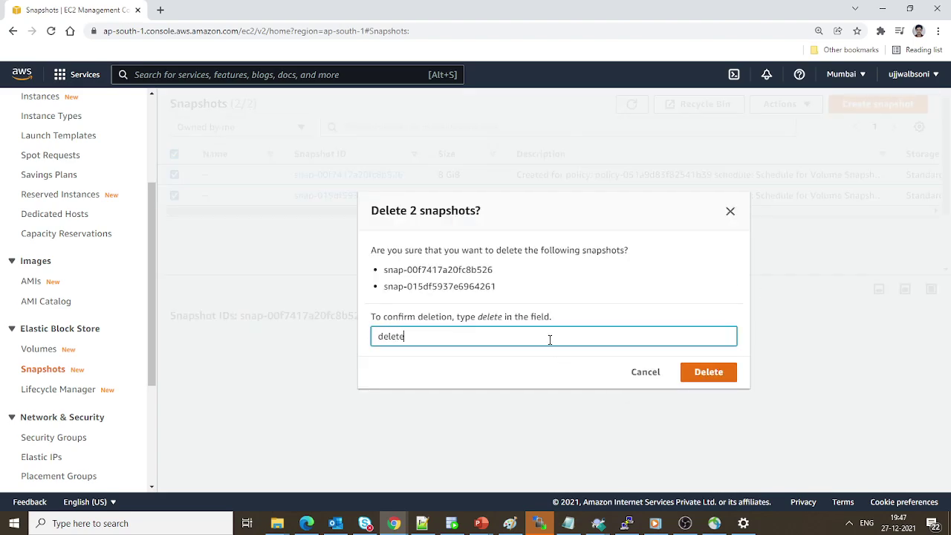
left_click(710, 375)
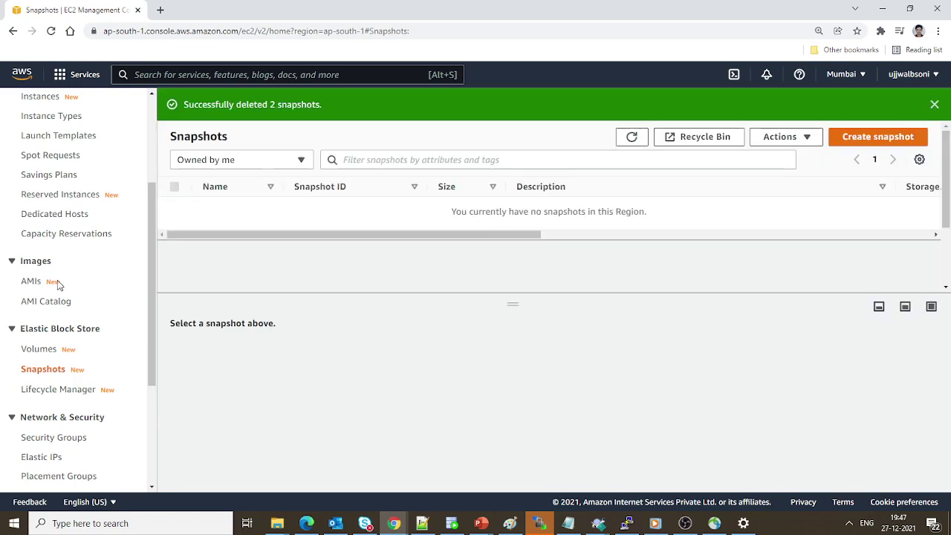
Step: View the EBS volumes list, then terminate the running t2.micro instance from the Instances list
left_click(38, 349)
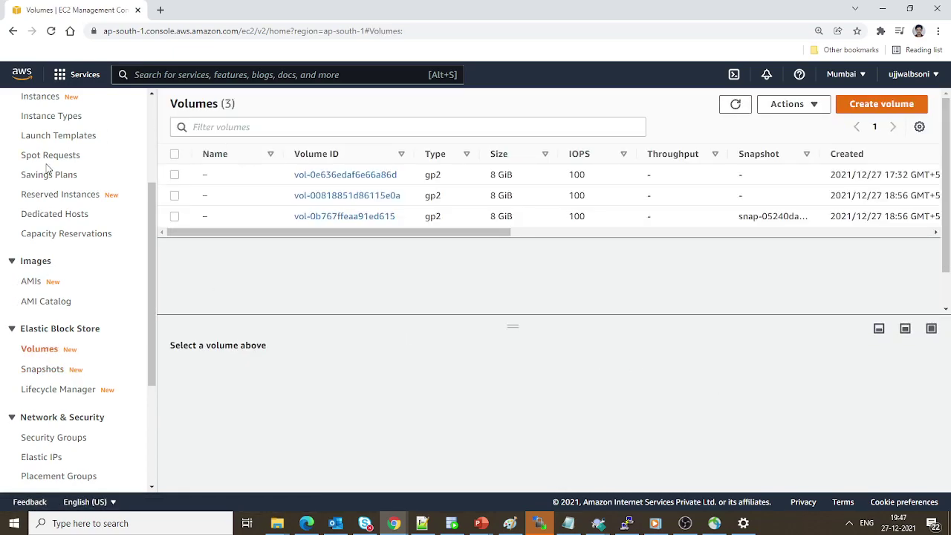
scroll(38, 236, "up", 3)
left_click(30, 269)
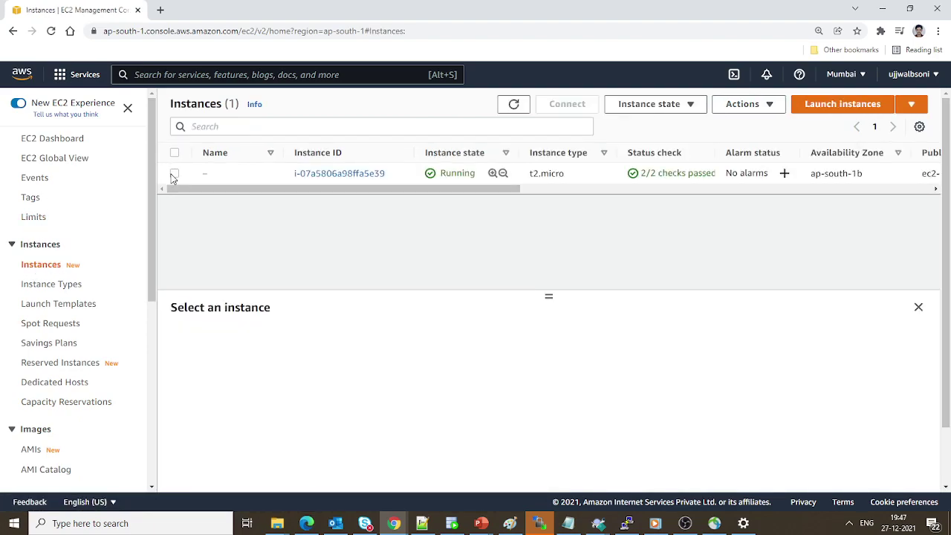
left_click(174, 174)
left_click(635, 105)
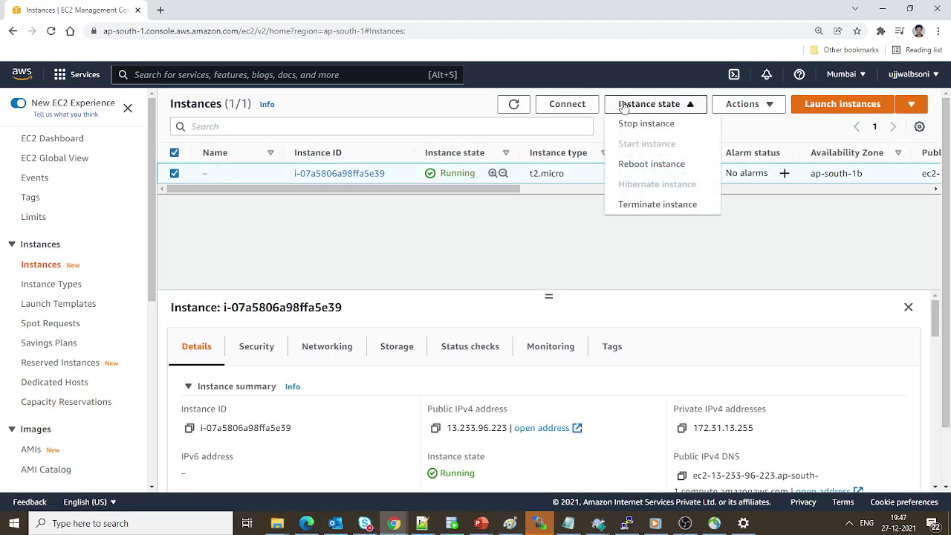
left_click(640, 205)
left_click(701, 432)
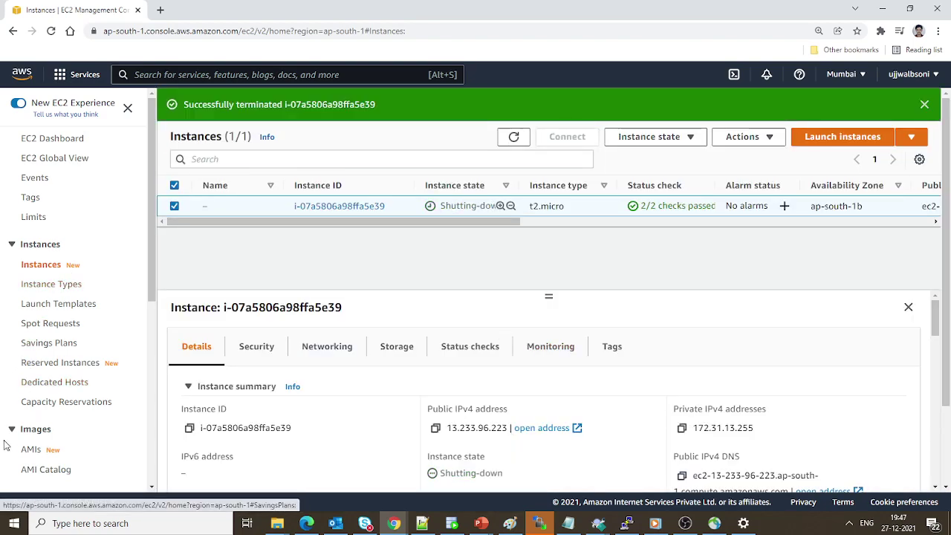
Step: Select all three EBS volumes, check their state and attached instances, and try to delete them
scroll(64, 407, "down", 2)
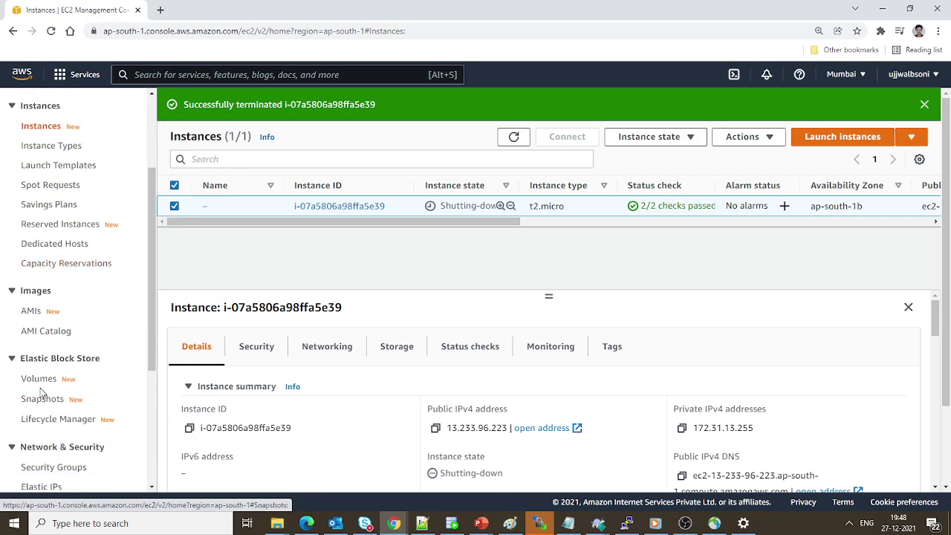
left_click(39, 378)
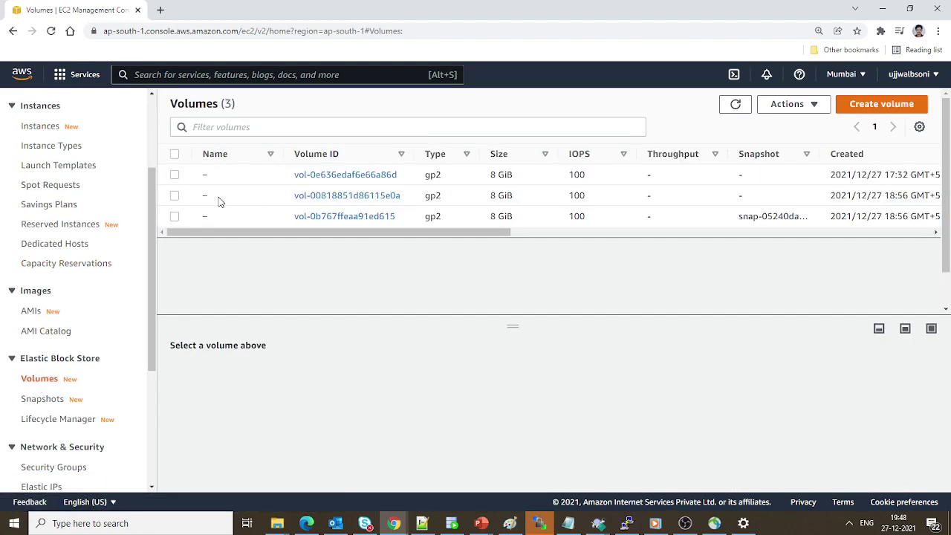
left_click(175, 155)
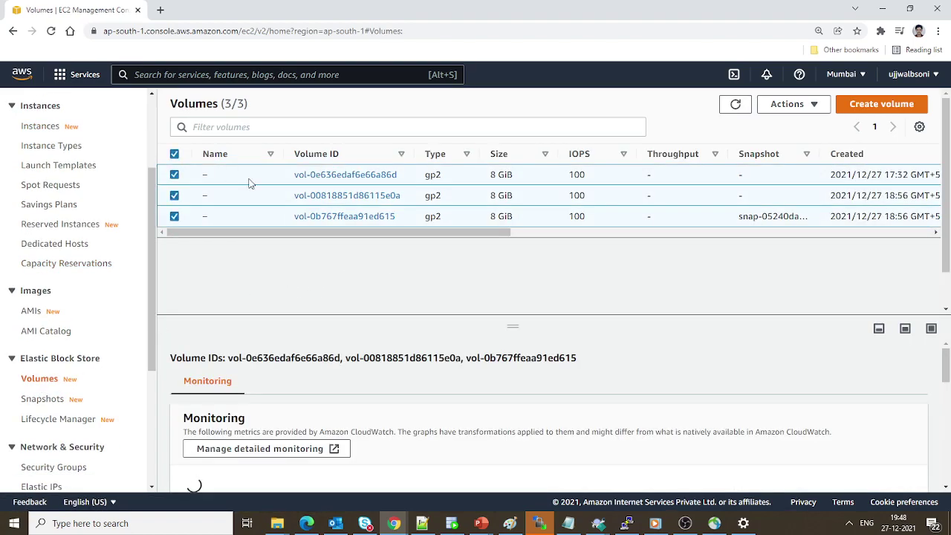
left_click_drag(435, 234, 675, 246)
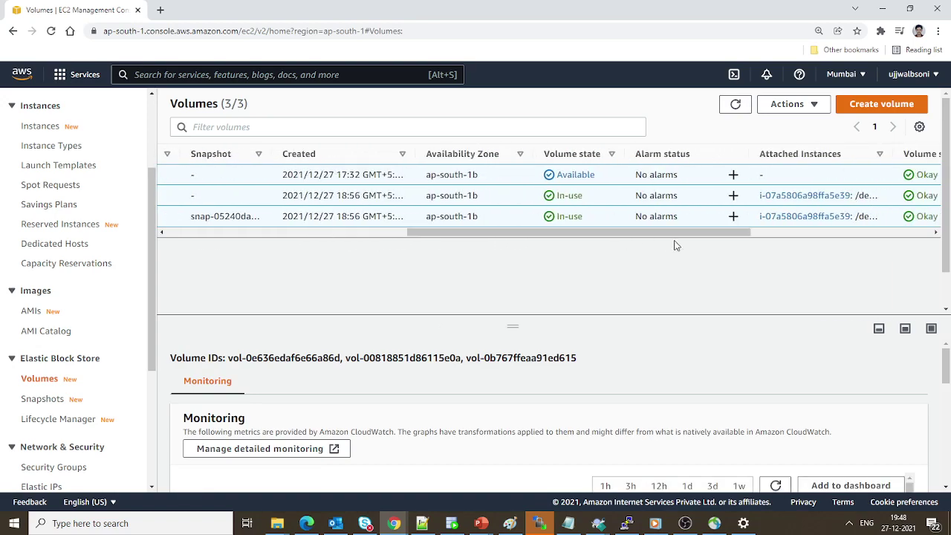
left_click(786, 104)
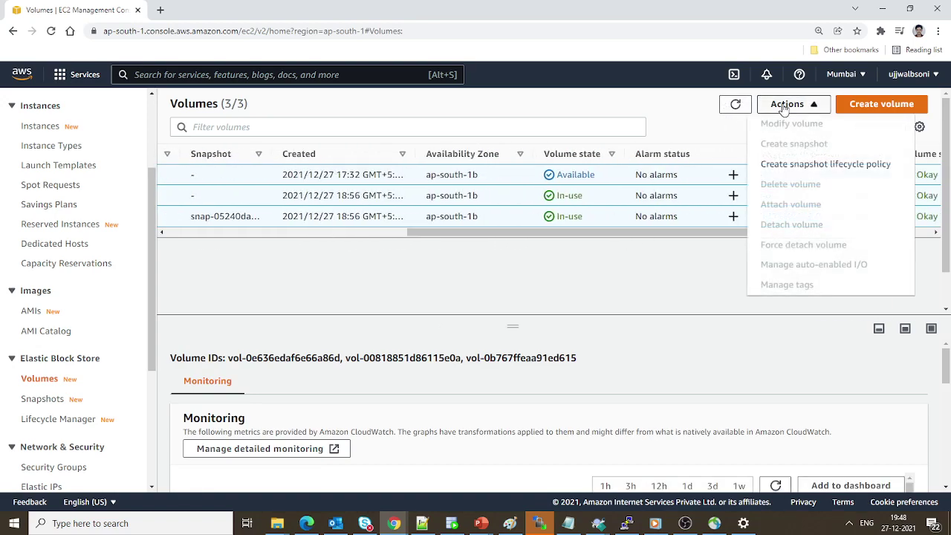
left_click(563, 294)
scroll(52, 409, "up", 2)
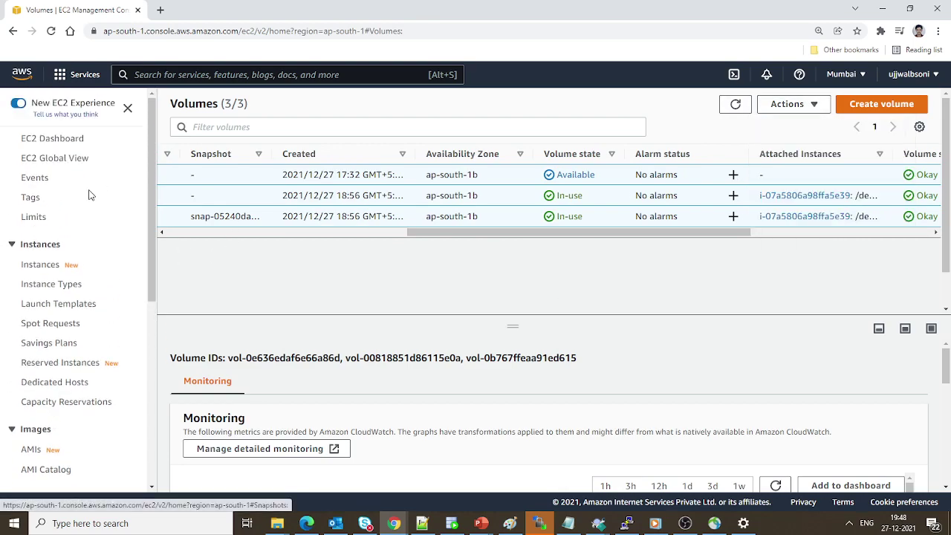